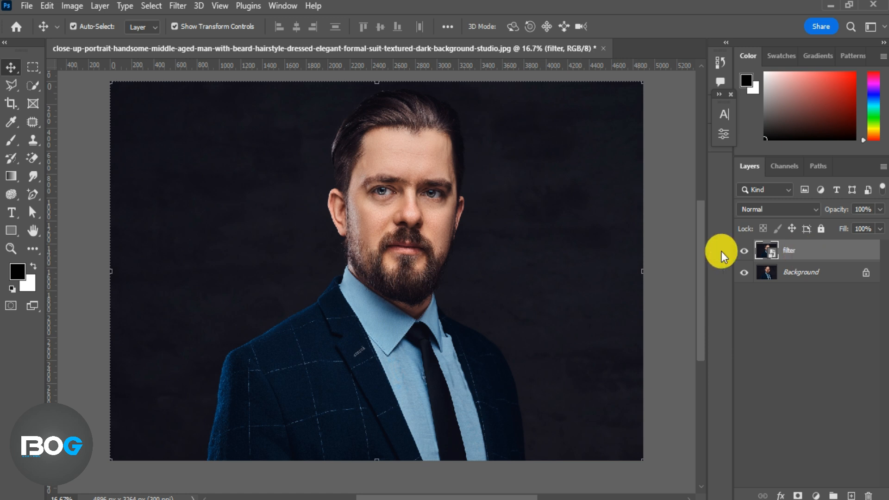
Step: Apply Smart Sharpen to the filter layer with Amount 48%, Radius 0.6 px and Reduce Noise 46%
{"action": "left_click", "coordinate": [181, 6]}
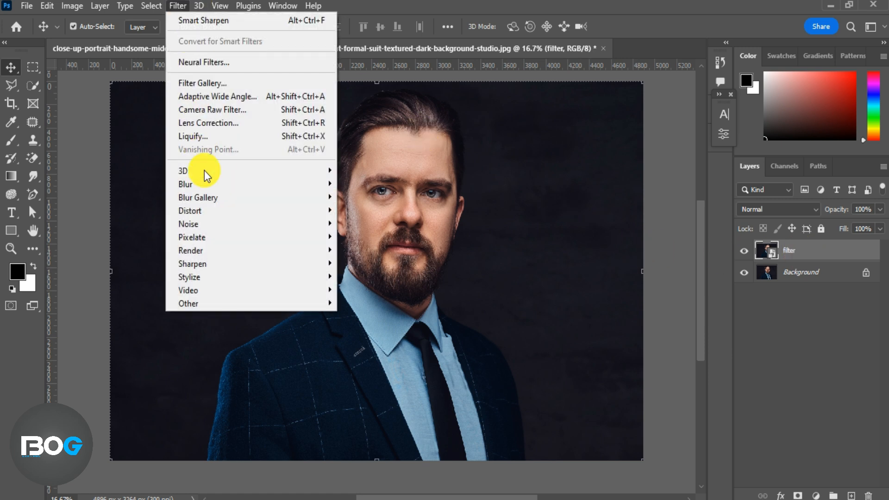
{"action": "mouse_move", "coordinate": [221, 264]}
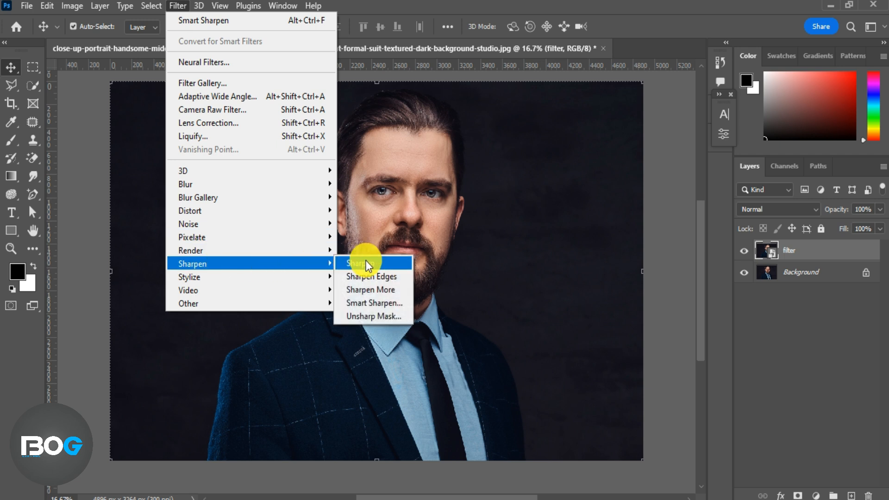
{"action": "left_click", "coordinate": [387, 303]}
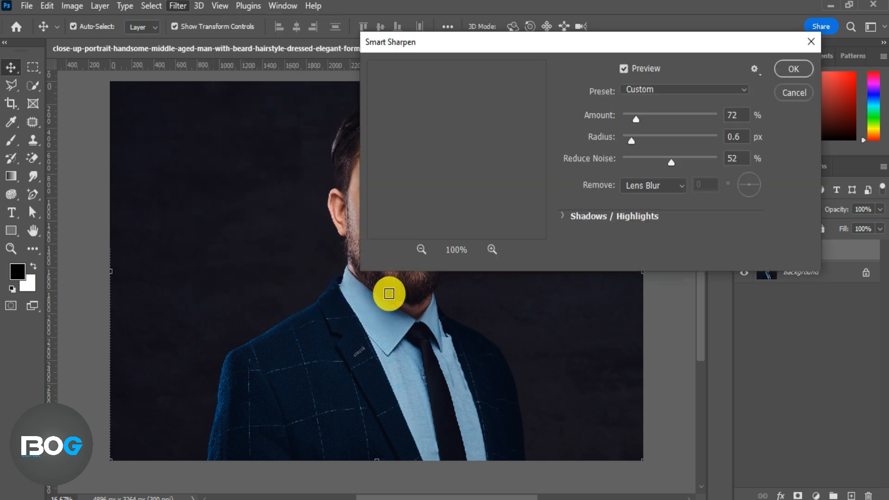
{"action": "left_click_drag", "start_coordinate": [268, 248], "coordinate": [133, 254]}
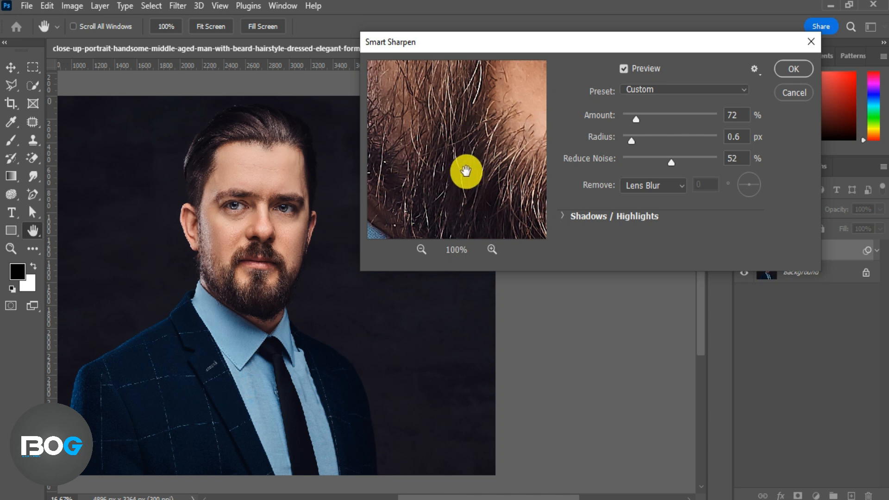
{"action": "left_click", "coordinate": [420, 250]}
{"action": "left_click", "coordinate": [421, 251]}
{"action": "left_click", "coordinate": [493, 249]}
{"action": "left_click_drag", "start_coordinate": [636, 114], "coordinate": [632, 128]}
{"action": "left_click_drag", "start_coordinate": [671, 163], "coordinate": [666, 165]}
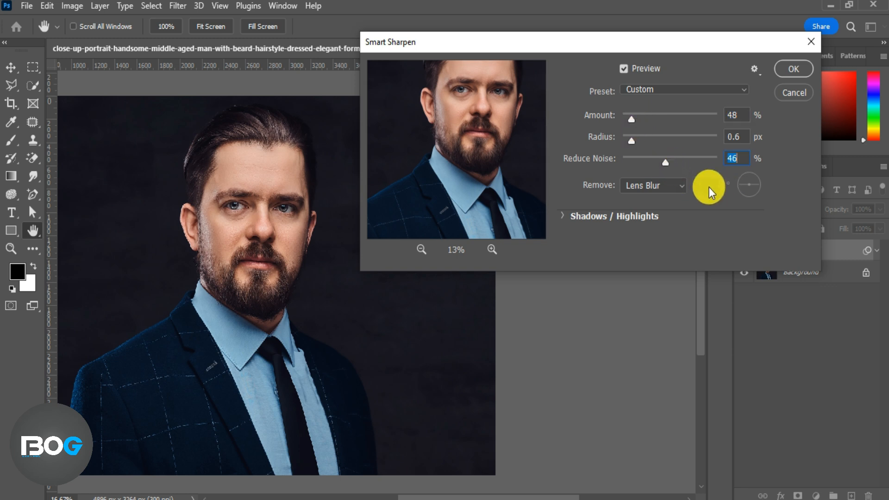
{"action": "left_click", "coordinate": [624, 68]}
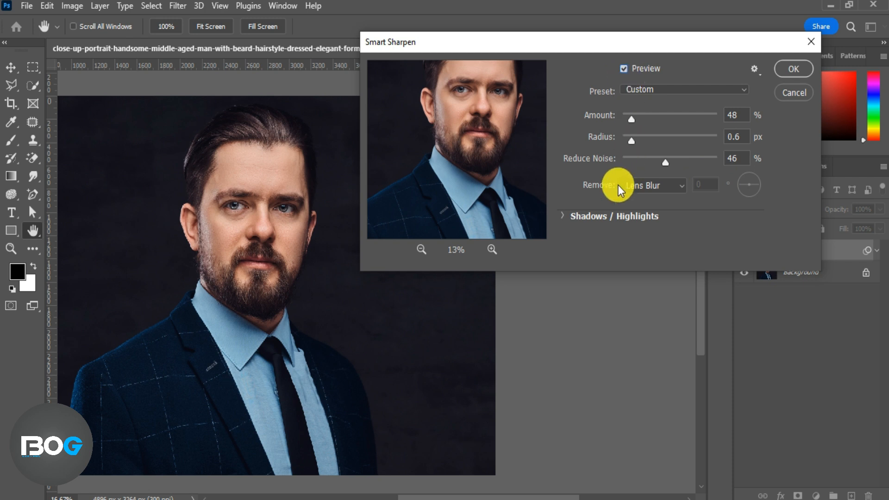
{"action": "left_click", "coordinate": [791, 70]}
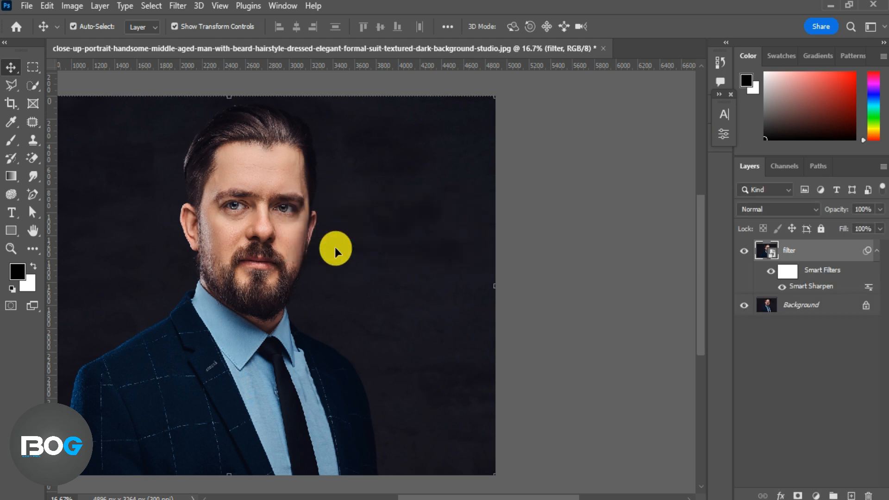
Step: Open Camera Raw Filter and set Temperature +2, Tint +1, Exposure +0.10, Contrast +13, Highlights +7 and Shadows -2
{"action": "left_click_drag", "start_coordinate": [289, 252], "coordinate": [434, 235]}
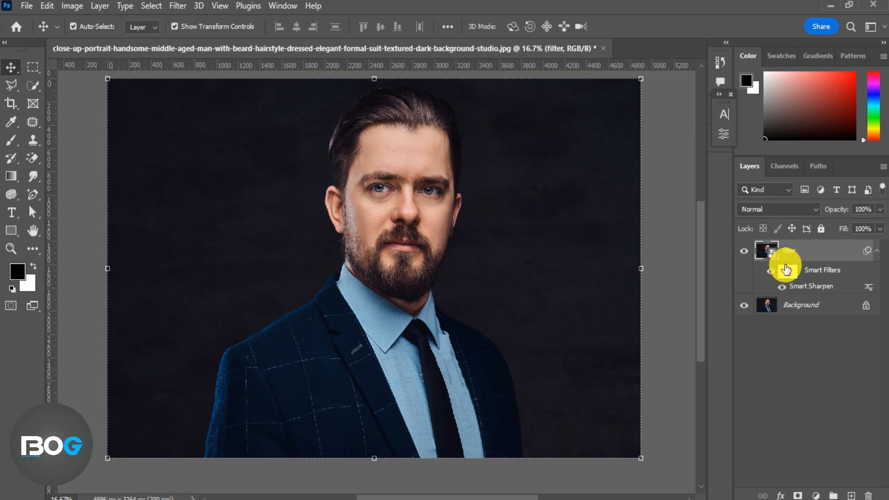
{"action": "left_click", "coordinate": [178, 6]}
{"action": "left_click", "coordinate": [203, 115]}
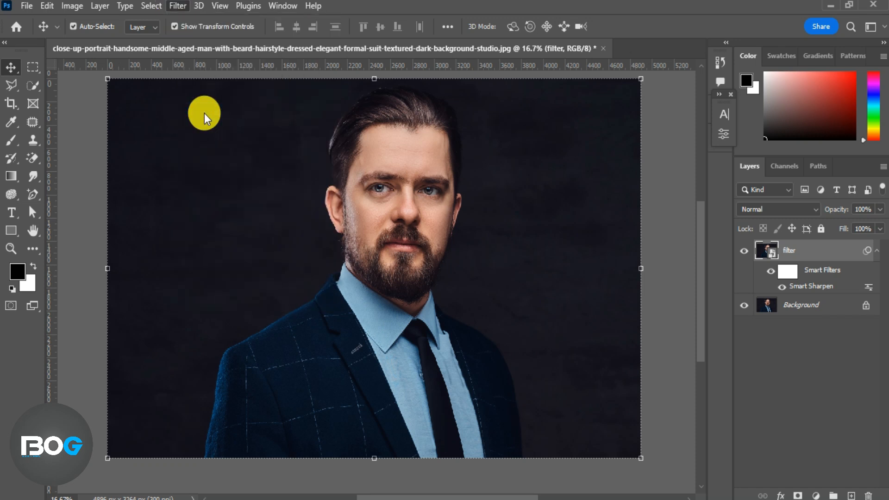
{"action": "left_click_drag", "start_coordinate": [704, 256], "coordinate": [708, 255]}
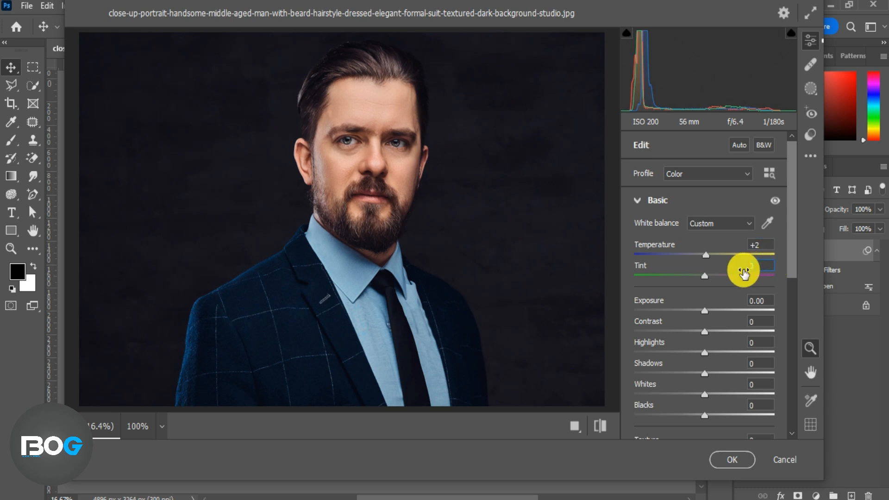
{"action": "left_click_drag", "start_coordinate": [704, 315], "coordinate": [703, 374]}
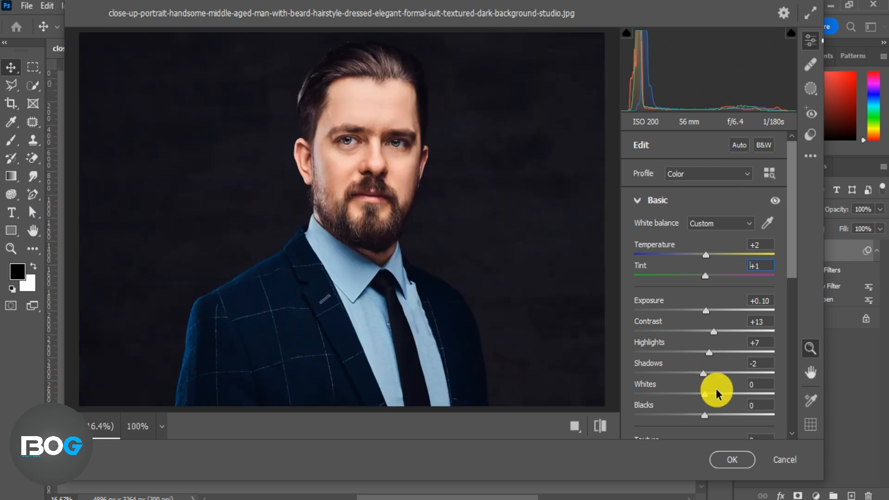
Step: Set Whites +2, Blacks +3, Texture +5, Clarity +4, Dehaze +3, Vibrance +2, Saturation +2, commit, and toggle the smart filters to compare
{"action": "scroll", "coordinate": [716, 388], "scroll_direction": "down", "scroll_amount": 2}
{"action": "left_click_drag", "start_coordinate": [704, 309], "coordinate": [704, 336]}
{"action": "left_click_drag", "start_coordinate": [705, 367], "coordinate": [710, 410]}
{"action": "left_click_drag", "start_coordinate": [792, 294], "coordinate": [792, 333]}
{"action": "left_click_drag", "start_coordinate": [707, 356], "coordinate": [706, 376]}
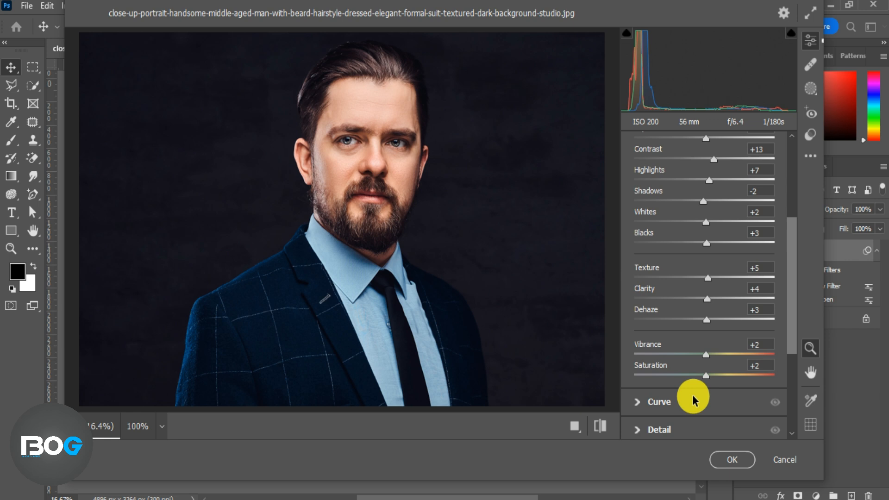
{"action": "left_click", "coordinate": [720, 459]}
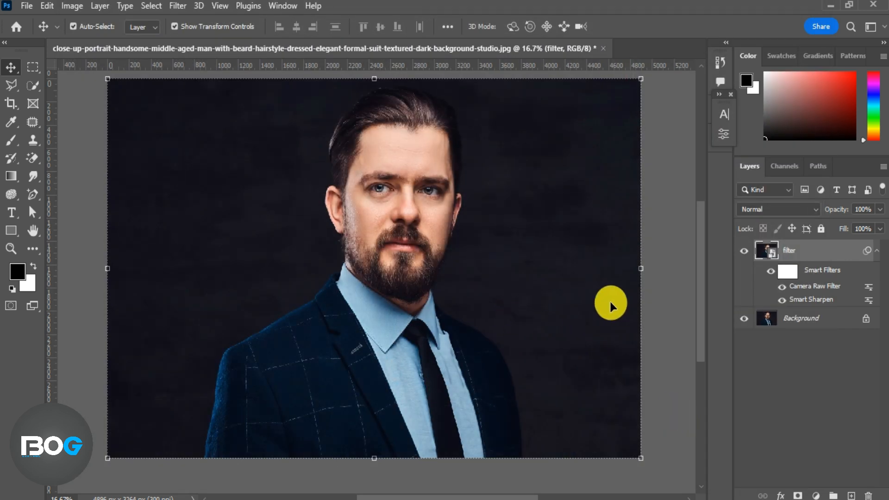
{"action": "left_click", "coordinate": [773, 273]}
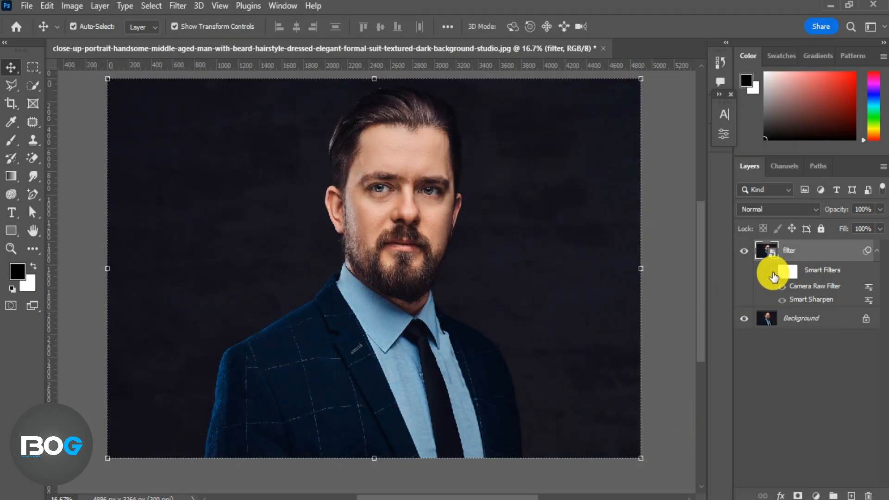
{"action": "left_click", "coordinate": [773, 273]}
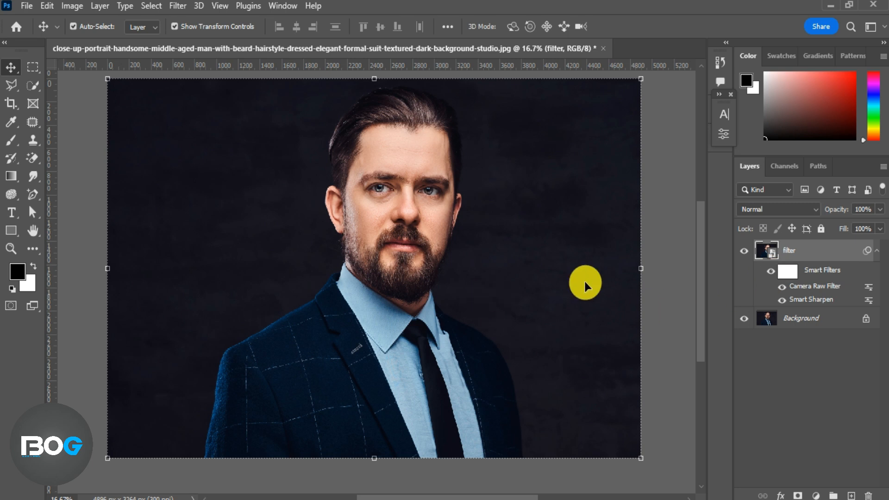
Step: Add a darkening Curves adjustment layer clipped to the filter layer and invert its mask to black
{"action": "left_click", "coordinate": [816, 495]}
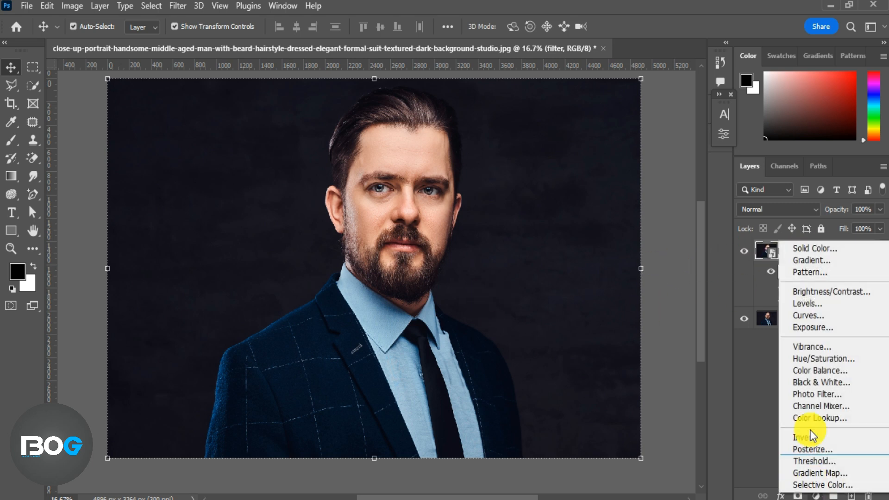
{"action": "left_click", "coordinate": [821, 314]}
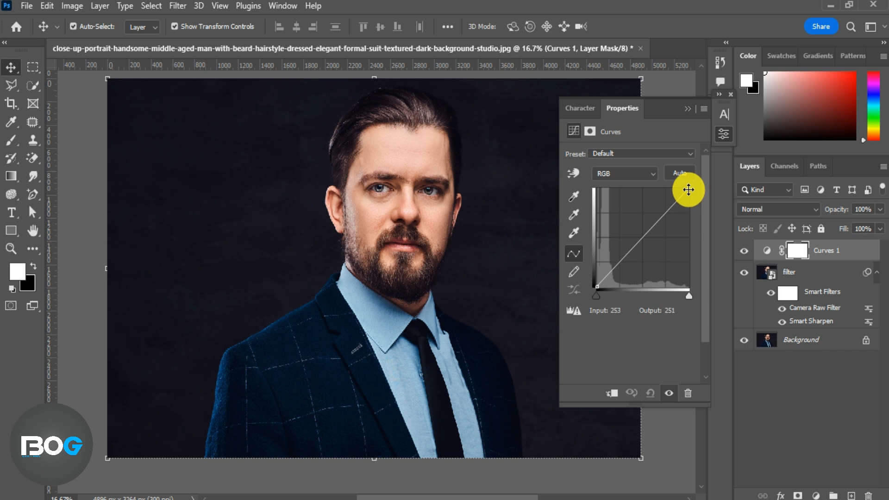
{"action": "left_click_drag", "start_coordinate": [688, 189], "coordinate": [686, 199]}
{"action": "left_click_drag", "start_coordinate": [645, 244], "coordinate": [646, 250]}
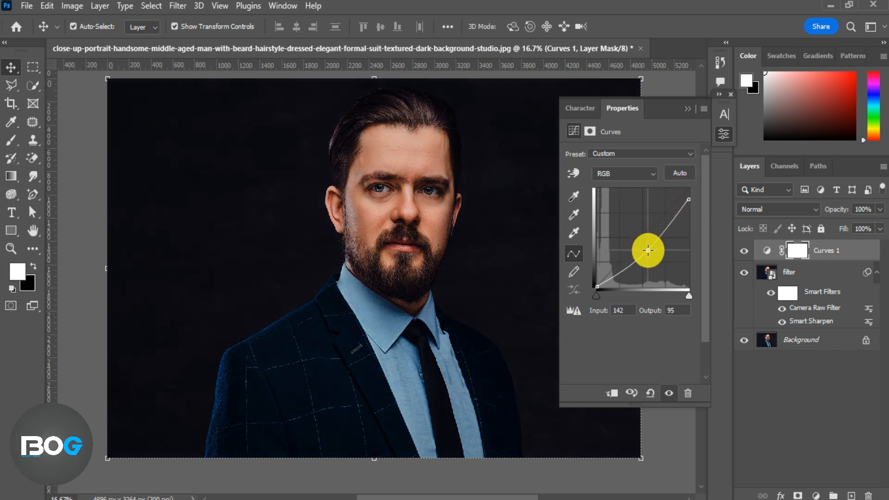
{"action": "left_click_drag", "start_coordinate": [688, 199], "coordinate": [689, 211]}
{"action": "left_click", "coordinate": [612, 393]}
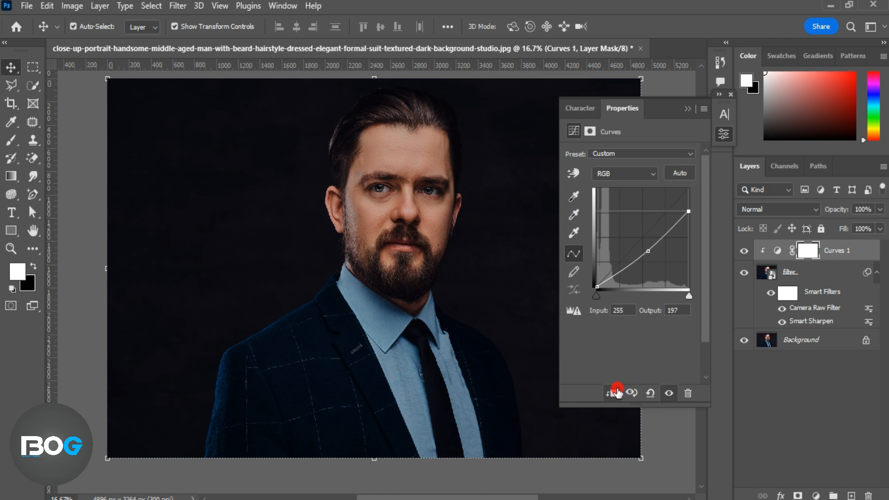
{"action": "left_click", "coordinate": [693, 112]}
{"action": "key", "text": "ctrl+i"}
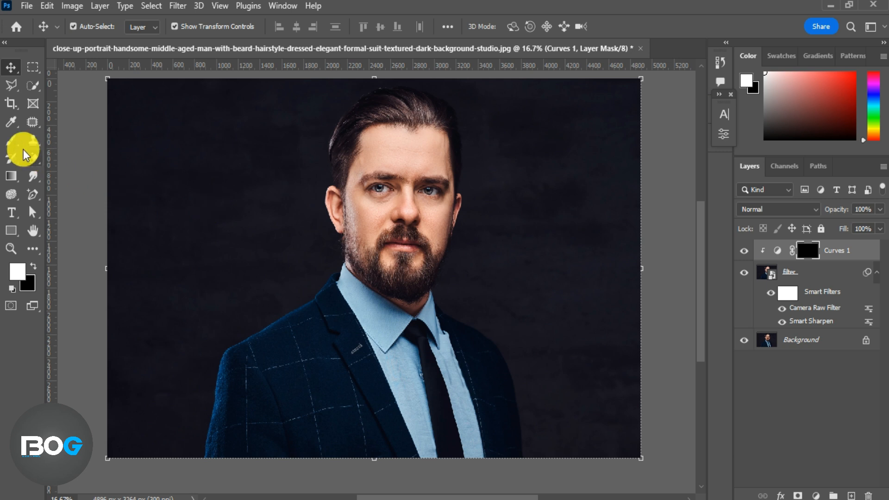
Step: Paint white on the Curves mask with the Brush at 27% flow to darken shadows beside the nose and in the beard
{"action": "left_click", "coordinate": [11, 140]}
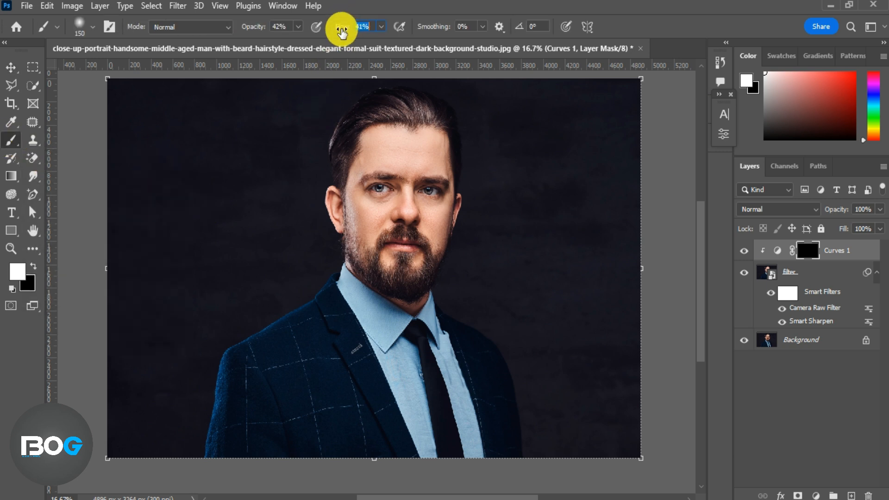
{"action": "key", "text": "Return"}
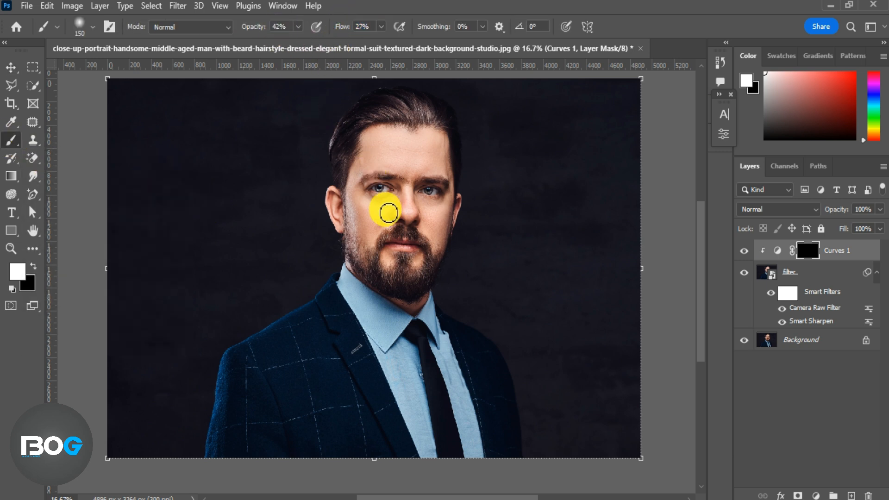
{"action": "scroll", "coordinate": [434, 202], "scroll_direction": "up", "scroll_amount": 7}
{"action": "mouse_move", "coordinate": [388, 211]}
{"action": "left_mouse_down"}
{"action": "mouse_move", "coordinate": [435, 203]}
{"action": "mouse_move", "coordinate": [425, 279]}
{"action": "left_mouse_up"}
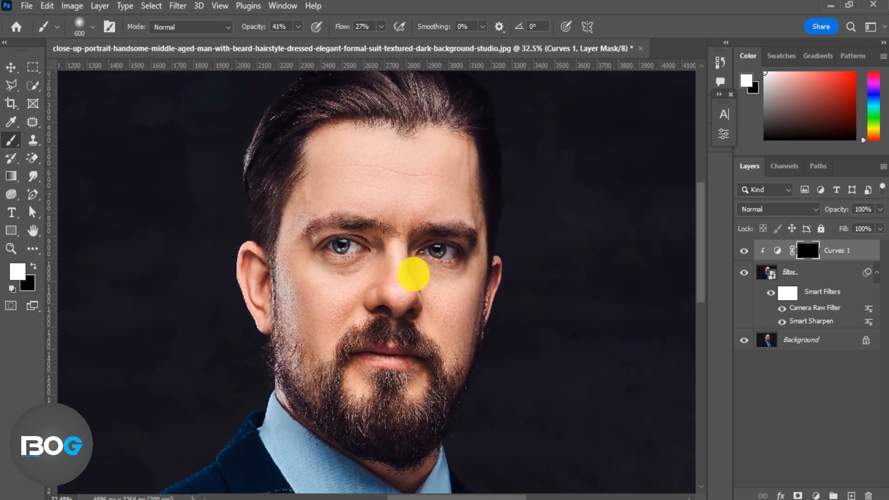
{"action": "key", "text": "bracketleft"}
{"action": "key", "text": "bracketleft"}
{"action": "key", "text": "bracketleft"}
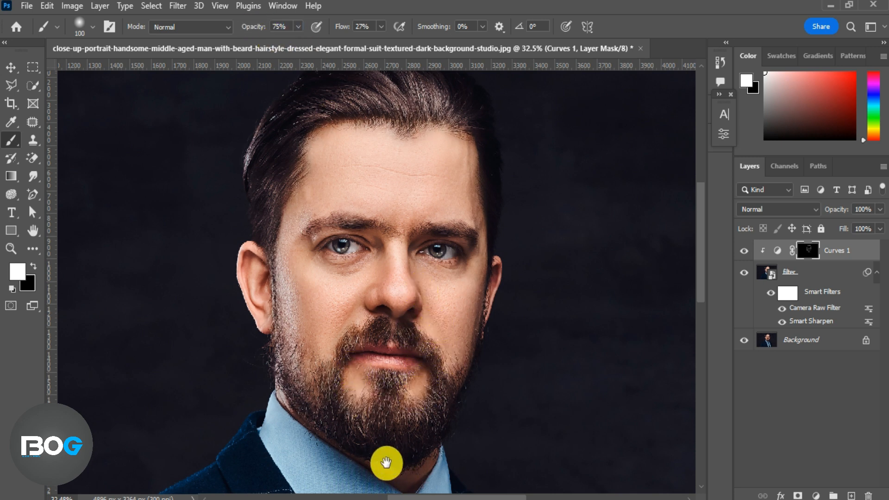
{"action": "left_click_drag", "start_coordinate": [385, 462], "coordinate": [356, 298]}
{"action": "key", "text": "bracketright"}
{"action": "key", "text": "bracketright"}
{"action": "key", "text": "bracketright"}
{"action": "mouse_move", "coordinate": [419, 337]}
{"action": "left_mouse_down"}
{"action": "mouse_move", "coordinate": [450, 350]}
{"action": "mouse_move", "coordinate": [488, 429]}
{"action": "mouse_move", "coordinate": [396, 372]}
{"action": "mouse_move", "coordinate": [399, 441]}
{"action": "mouse_move", "coordinate": [385, 336]}
{"action": "left_mouse_up"}
Step: Continue painting the Curves mask to darken the forehead edges and the jawline
{"action": "scroll", "coordinate": [391, 418], "scroll_direction": "down", "scroll_amount": 3}
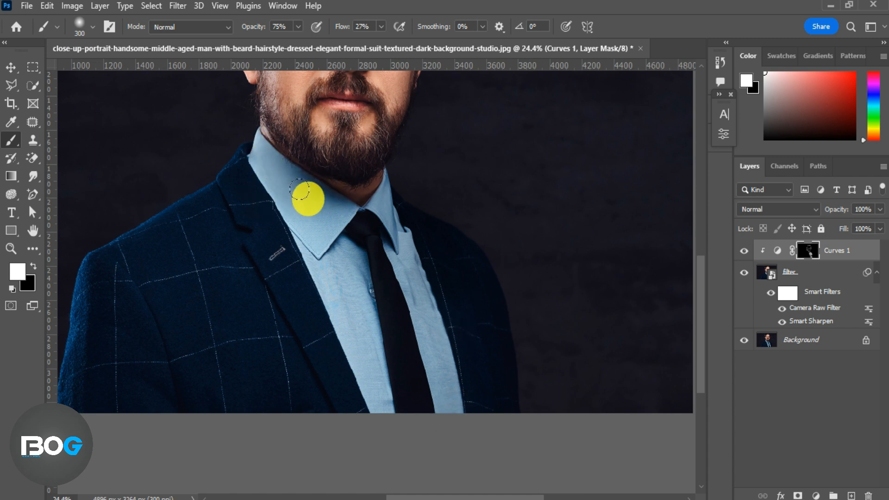
{"action": "scroll", "coordinate": [277, 222], "scroll_direction": "up", "scroll_amount": 5}
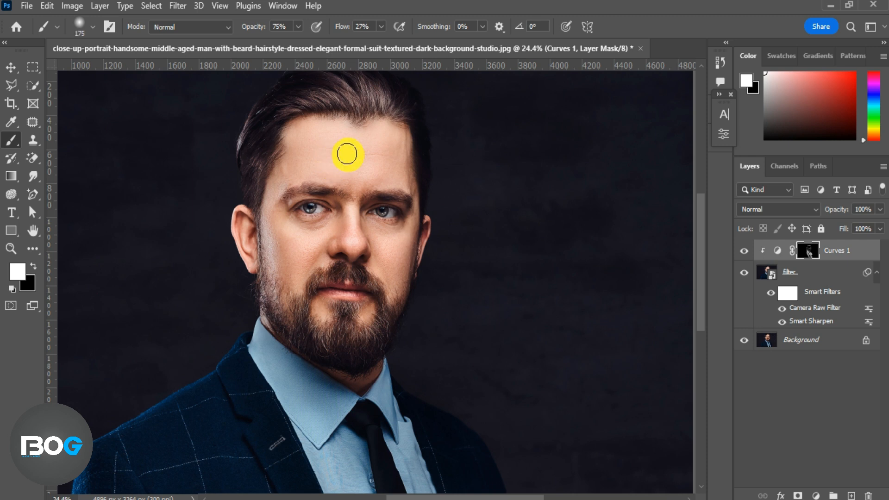
{"action": "left_click_drag", "start_coordinate": [262, 30], "coordinate": [264, 32]}
{"action": "scroll", "coordinate": [378, 137], "scroll_direction": "up", "scroll_amount": 5}
{"action": "key", "text": "bracketleft"}
{"action": "key", "text": "bracketleft"}
{"action": "key", "text": "bracketleft"}
{"action": "key", "text": "bracketleft"}
{"action": "key", "text": "bracketleft"}
{"action": "key", "text": "bracketleft"}
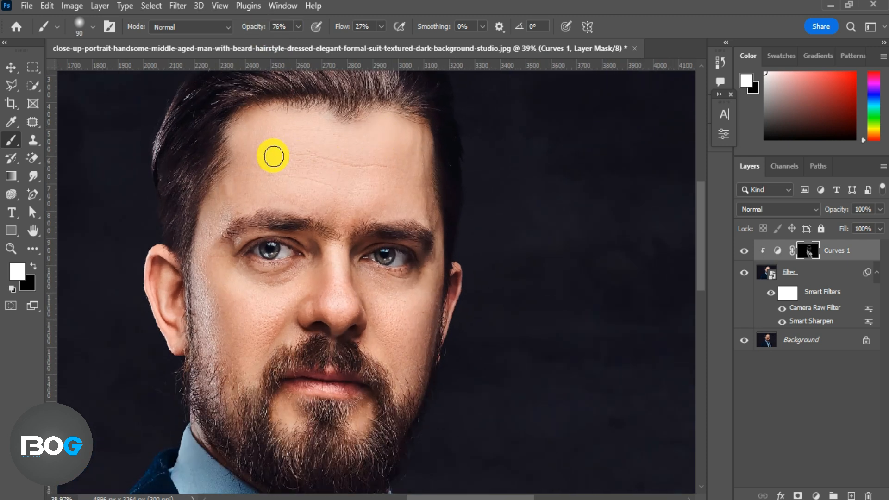
{"action": "mouse_move", "coordinate": [273, 161]}
{"action": "left_mouse_down"}
{"action": "mouse_move", "coordinate": [383, 171]}
{"action": "mouse_move", "coordinate": [278, 182]}
{"action": "mouse_move", "coordinate": [322, 188]}
{"action": "left_mouse_up"}
{"action": "mouse_move", "coordinate": [212, 378]}
{"action": "left_mouse_down"}
{"action": "mouse_move", "coordinate": [307, 438]}
{"action": "mouse_move", "coordinate": [395, 371]}
{"action": "mouse_move", "coordinate": [274, 337]}
{"action": "mouse_move", "coordinate": [305, 278]}
{"action": "mouse_move", "coordinate": [259, 246]}
{"action": "mouse_move", "coordinate": [409, 243]}
{"action": "mouse_move", "coordinate": [369, 200]}
{"action": "mouse_move", "coordinate": [385, 219]}
{"action": "left_mouse_up"}
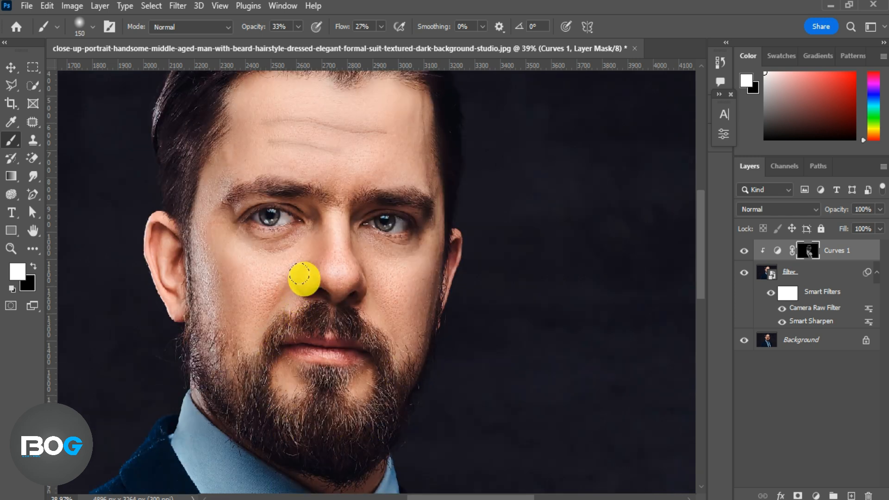
{"action": "scroll", "coordinate": [385, 218], "scroll_direction": "down", "scroll_amount": 1}
{"action": "scroll", "coordinate": [384, 219], "scroll_direction": "down", "scroll_amount": 4}
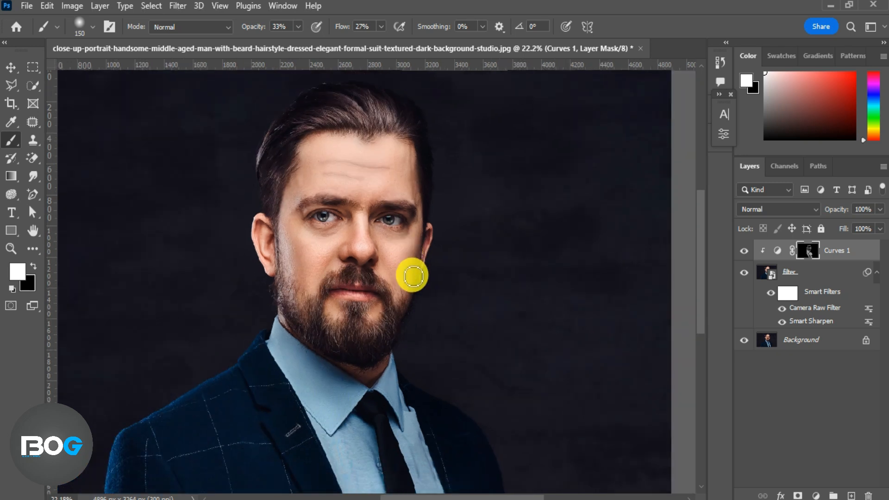
Step: Toggle the Curves layer's visibility to compare and add more shadow strokes on its mask around the lower face
{"action": "left_click", "coordinate": [744, 250]}
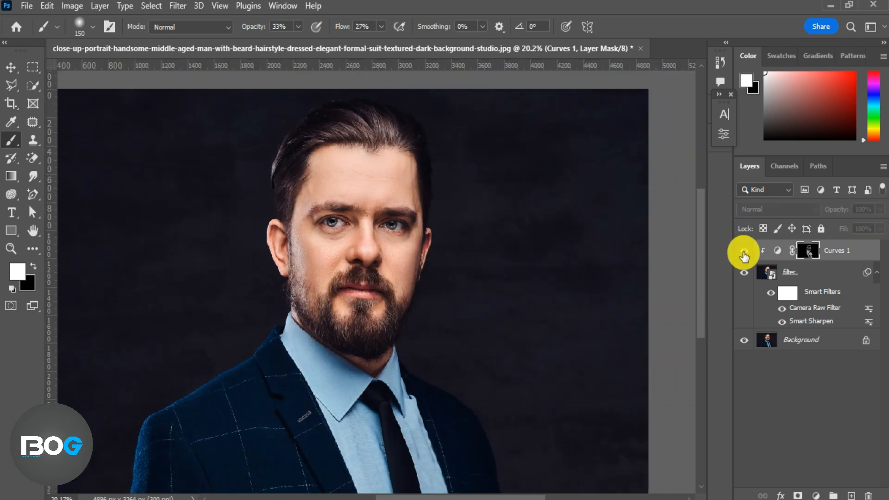
{"action": "left_click", "coordinate": [744, 250]}
{"action": "scroll", "coordinate": [463, 315], "scroll_direction": "down", "scroll_amount": 2}
{"action": "left_click_drag", "start_coordinate": [471, 309], "coordinate": [469, 299]}
{"action": "left_click_drag", "start_coordinate": [339, 354], "coordinate": [359, 316]}
Step: Rename the darkening Curves layer to shadow
{"action": "key", "text": "x"}
{"action": "key", "text": "bracketleft"}
{"action": "key", "text": "bracketleft"}
{"action": "key", "text": "bracketleft"}
{"action": "key", "text": "bracketleft"}
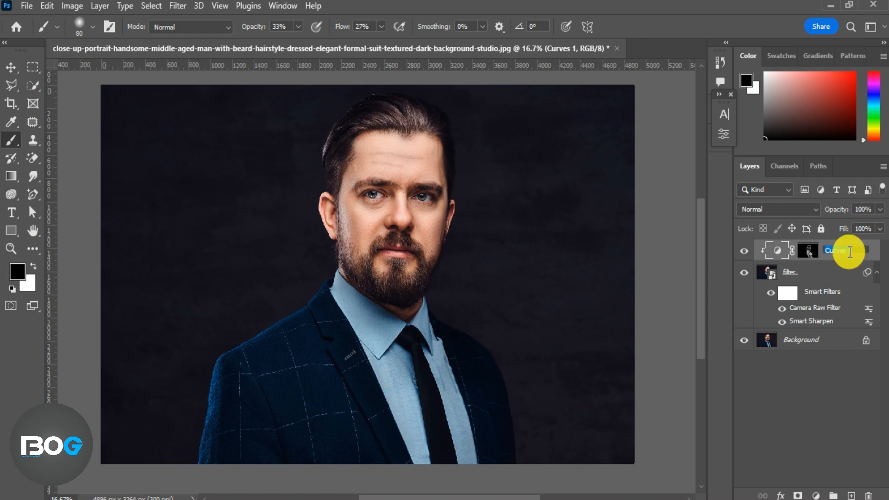
{"action": "key", "text": "Return"}
Step: Add a brightening Curves adjustment layer clipped to the layers below and invert its mask to black
{"action": "left_click", "coordinate": [816, 494]}
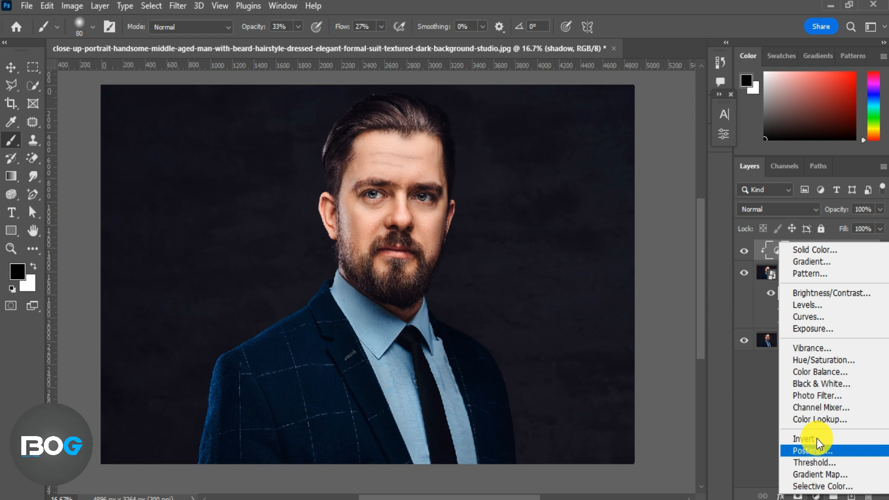
{"action": "left_click", "coordinate": [813, 318]}
{"action": "mouse_move", "coordinate": [691, 191]}
{"action": "left_mouse_down"}
{"action": "mouse_move", "coordinate": [666, 185]}
{"action": "mouse_move", "coordinate": [681, 190]}
{"action": "left_mouse_up"}
{"action": "left_click_drag", "start_coordinate": [645, 231], "coordinate": [643, 228]}
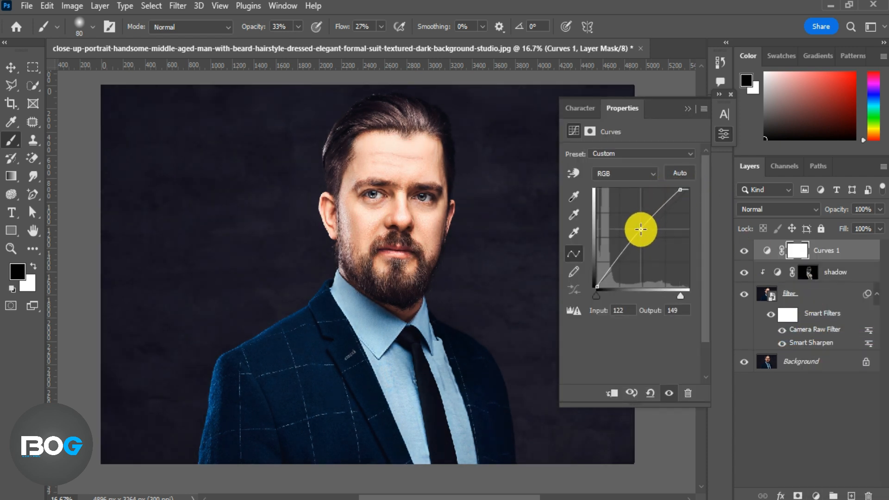
{"action": "left_click", "coordinate": [613, 392]}
{"action": "left_click", "coordinate": [688, 109]}
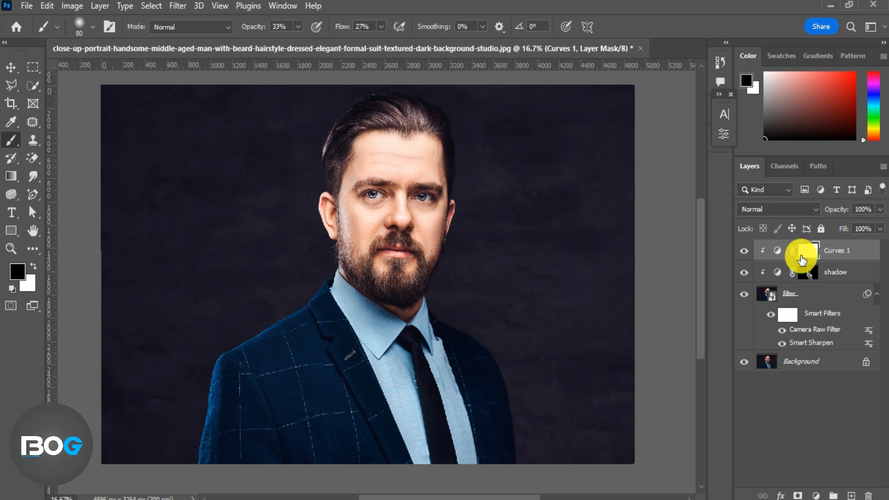
{"action": "key", "text": "ctrl+i"}
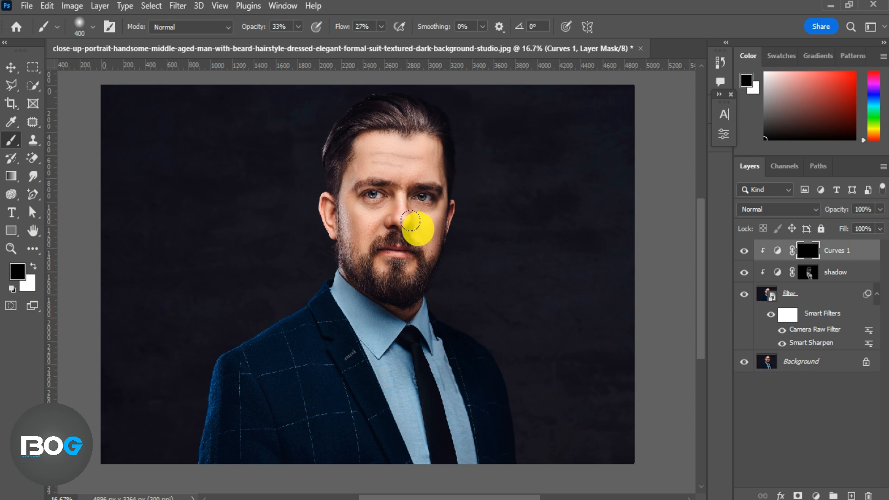
Step: Switch to white and paint on the brightening Curves mask at 56% opacity to lighten the nose and cheek areas
{"action": "key", "text": "x"}
{"action": "scroll", "coordinate": [416, 223], "scroll_direction": "up", "scroll_amount": 2}
{"action": "mouse_move", "coordinate": [419, 214]}
{"action": "left_mouse_down"}
{"action": "mouse_move", "coordinate": [426, 275]}
{"action": "mouse_move", "coordinate": [420, 259]}
{"action": "left_mouse_up"}
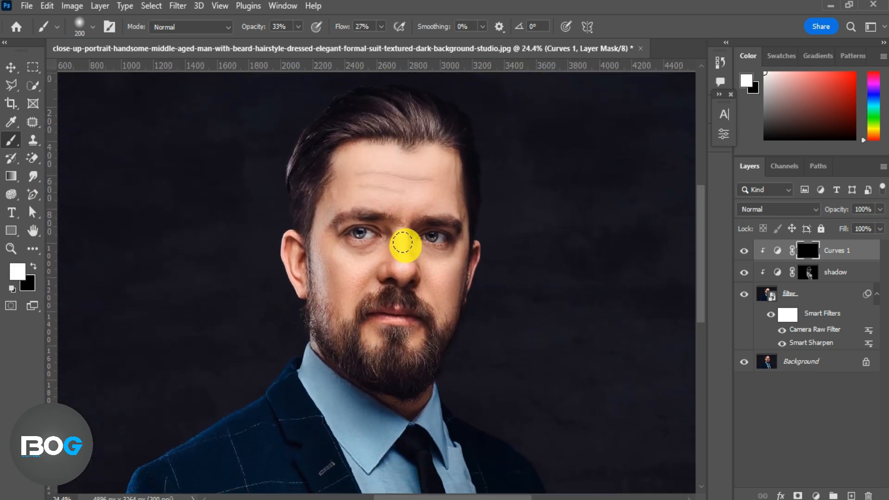
{"action": "left_click_drag", "start_coordinate": [246, 25], "coordinate": [261, 37]}
{"action": "left_click_drag", "start_coordinate": [406, 256], "coordinate": [404, 242]}
{"action": "mouse_move", "coordinate": [325, 278]}
{"action": "left_mouse_down"}
{"action": "mouse_move", "coordinate": [345, 266]}
{"action": "mouse_move", "coordinate": [326, 255]}
{"action": "left_mouse_up"}
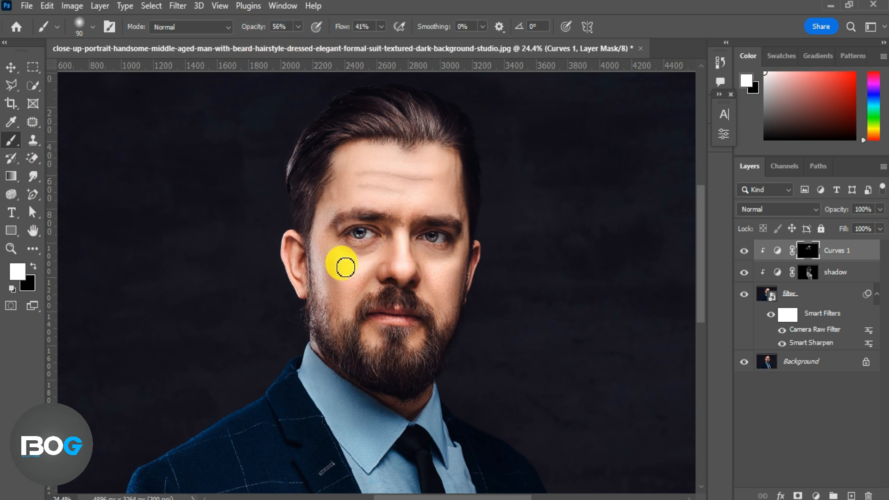
{"action": "left_click_drag", "start_coordinate": [406, 240], "coordinate": [410, 272]}
{"action": "scroll", "coordinate": [405, 324], "scroll_direction": "down", "scroll_amount": 3}
Step: Set the brush flow to 53%, resize the brush, and paint a highlight down the forehead and nose bridge
{"action": "key", "text": "bracketright"}
{"action": "key", "text": "bracketright"}
{"action": "key", "text": "bracketright"}
{"action": "key", "text": "bracketright"}
{"action": "key", "text": "bracketright"}
{"action": "left_click_drag", "start_coordinate": [339, 31], "coordinate": [345, 31]}
{"action": "key", "text": "bracketleft"}
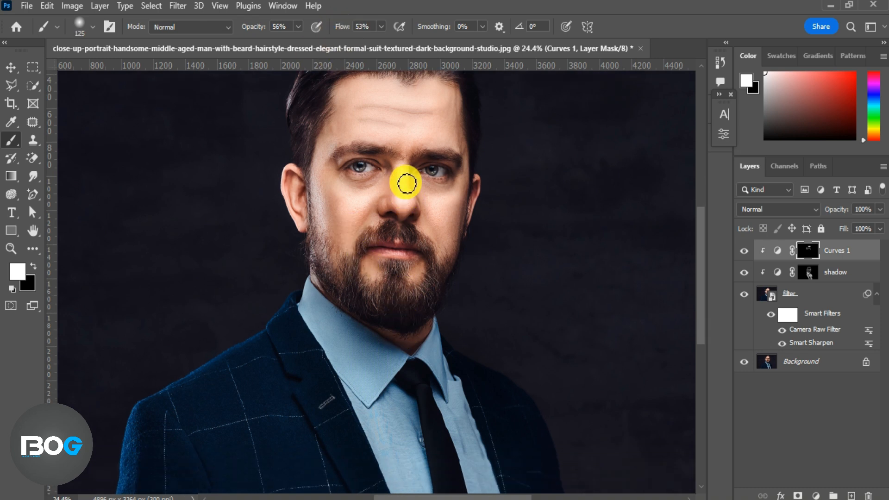
{"action": "key", "text": "bracketleft"}
{"action": "key", "text": "bracketleft"}
{"action": "mouse_move", "coordinate": [382, 121]}
{"action": "left_mouse_down"}
{"action": "mouse_move", "coordinate": [431, 105]}
{"action": "mouse_move", "coordinate": [398, 107]}
{"action": "mouse_move", "coordinate": [434, 104]}
{"action": "mouse_move", "coordinate": [439, 142]}
{"action": "mouse_move", "coordinate": [365, 136]}
{"action": "mouse_move", "coordinate": [348, 119]}
{"action": "mouse_move", "coordinate": [339, 144]}
{"action": "mouse_move", "coordinate": [404, 199]}
{"action": "mouse_move", "coordinate": [365, 202]}
{"action": "mouse_move", "coordinate": [378, 278]}
{"action": "left_mouse_up"}
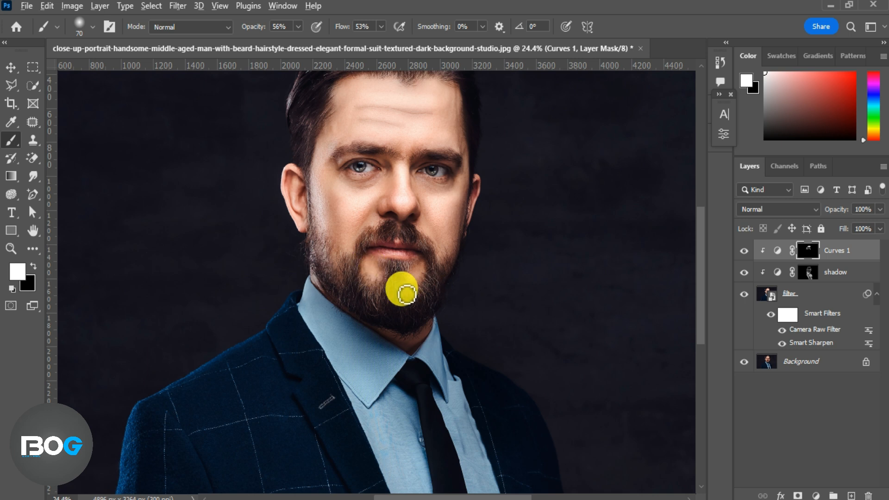
Step: Enlarge the brush and paint a highlight stroke along the left side of the suit jacket
{"action": "scroll", "coordinate": [402, 288], "scroll_direction": "down", "scroll_amount": 3}
{"action": "key", "text": "bracketright"}
{"action": "key", "text": "bracketright"}
{"action": "key", "text": "bracketright"}
{"action": "mouse_move", "coordinate": [309, 317]}
{"action": "left_mouse_down"}
{"action": "mouse_move", "coordinate": [209, 379]}
{"action": "mouse_move", "coordinate": [312, 302]}
{"action": "mouse_move", "coordinate": [333, 349]}
{"action": "mouse_move", "coordinate": [271, 355]}
{"action": "left_mouse_up"}
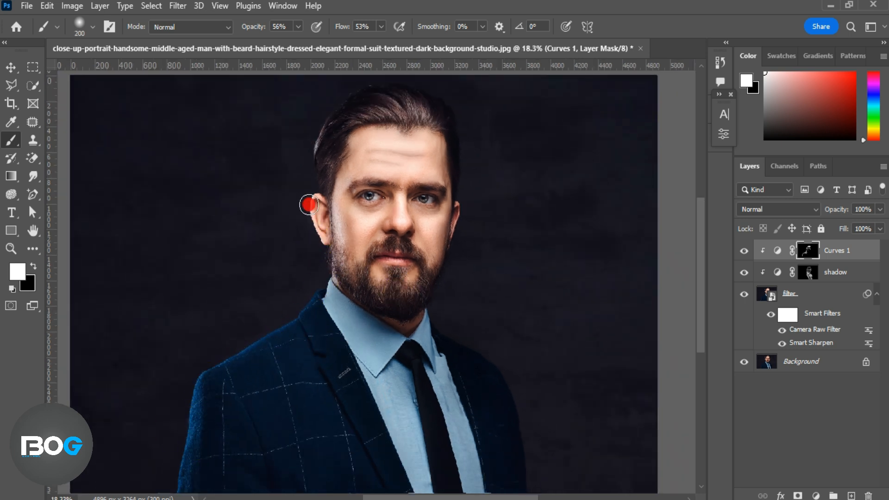
Step: Toggle the brightening Curves layer's visibility to compare the highlights
{"action": "scroll", "coordinate": [329, 206], "scroll_direction": "down", "scroll_amount": 1}
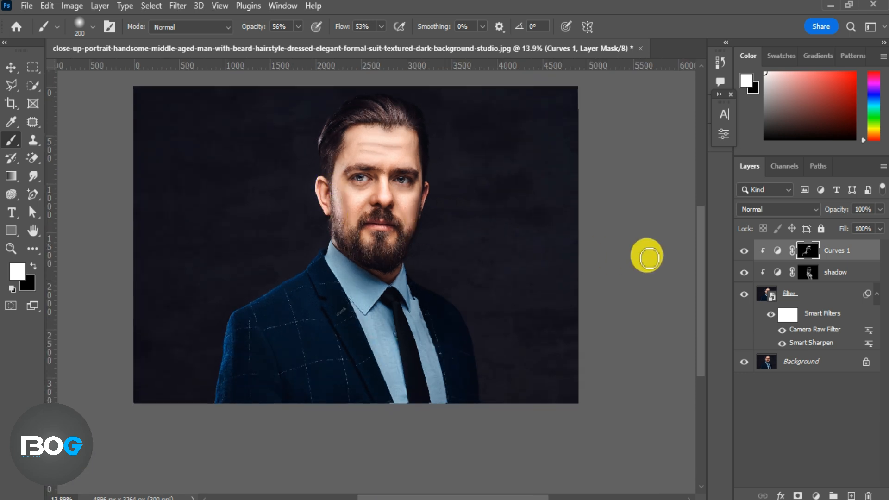
{"action": "left_click", "coordinate": [744, 251]}
{"action": "left_click", "coordinate": [744, 250]}
{"action": "key", "text": "bracketleft"}
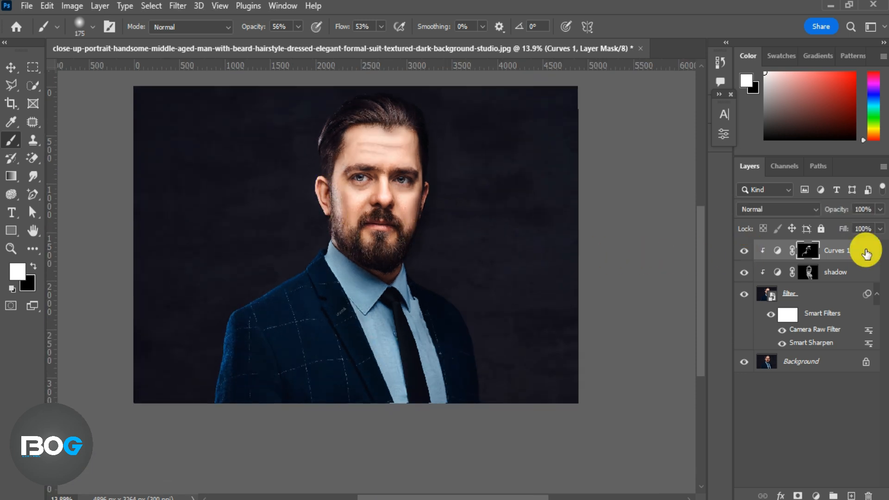
Step: Duplicate the brightening Curves layer and set the copy's opacity to 68%
{"action": "left_click", "coordinate": [844, 255]}
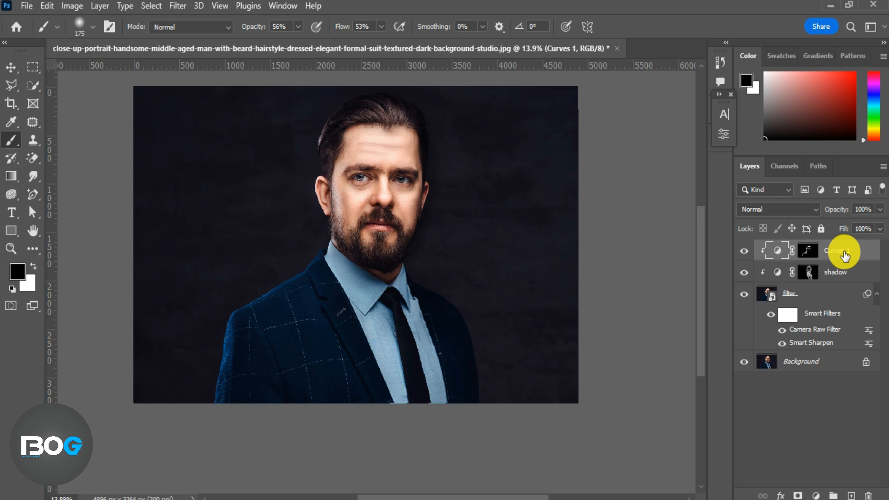
{"action": "key", "text": "ctrl+j"}
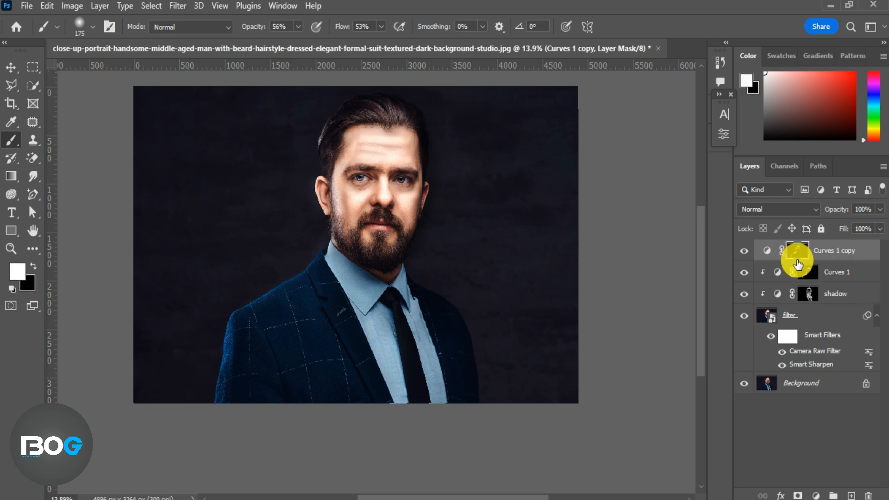
{"action": "left_click", "coordinate": [743, 252]}
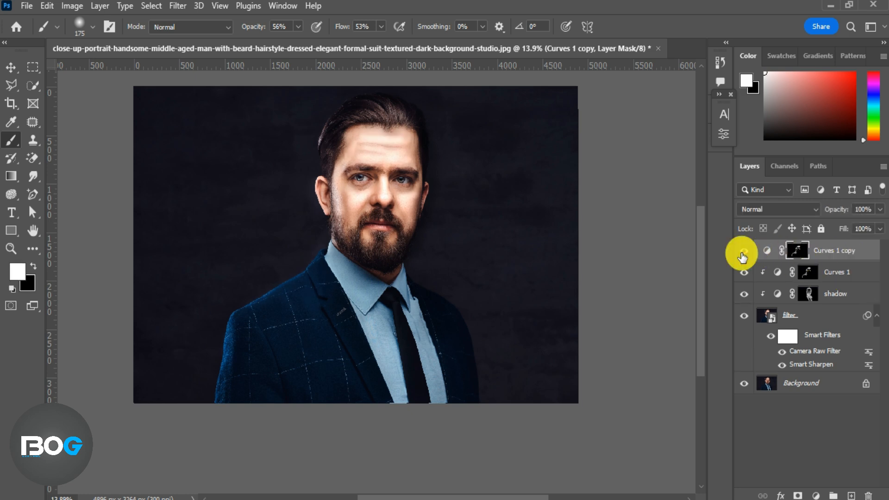
{"action": "key", "text": "x"}
{"action": "left_click_drag", "start_coordinate": [836, 209], "coordinate": [815, 230]}
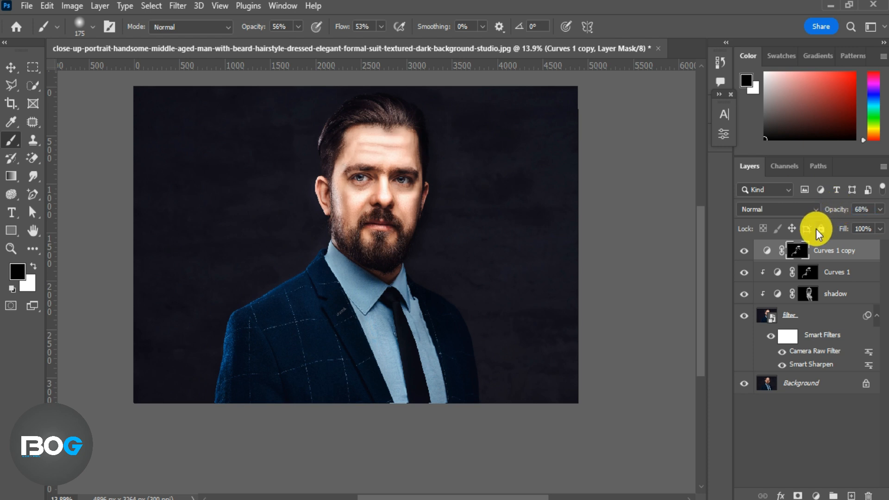
{"action": "left_click", "coordinate": [744, 251]}
{"action": "left_click", "coordinate": [744, 252]}
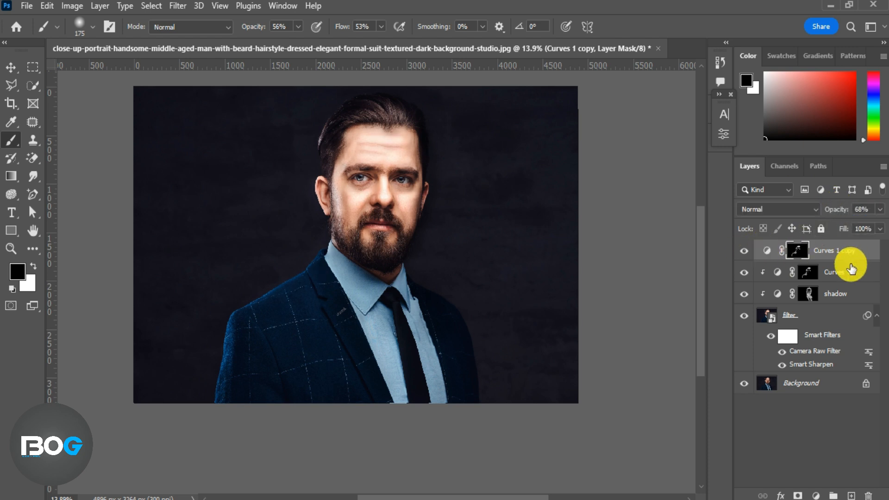
Step: Add a Vibrance adjustment layer with vibrance +32 and saturation +29
{"action": "left_click", "coordinate": [817, 495]}
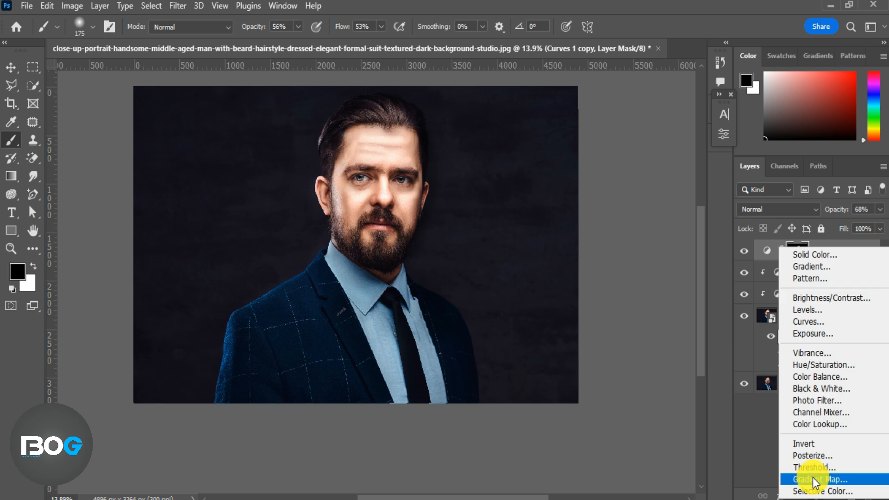
{"action": "left_click", "coordinate": [820, 353]}
{"action": "left_click_drag", "start_coordinate": [626, 170], "coordinate": [650, 172]}
{"action": "left_click", "coordinate": [651, 195]}
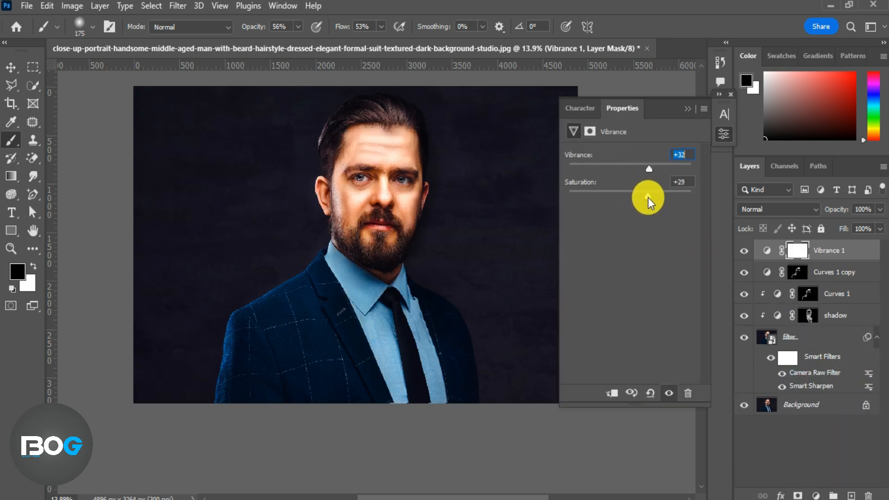
{"action": "left_click", "coordinate": [689, 109]}
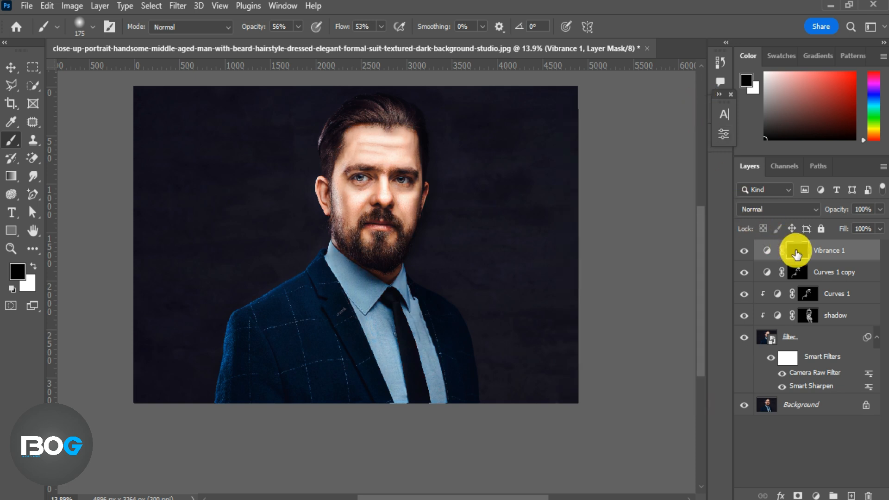
Step: Invert the Vibrance mask to black and paint white at 31% opacity over the lips and face
{"action": "key", "text": "ctrl+i"}
{"action": "scroll", "coordinate": [407, 193], "scroll_direction": "up", "scroll_amount": 3}
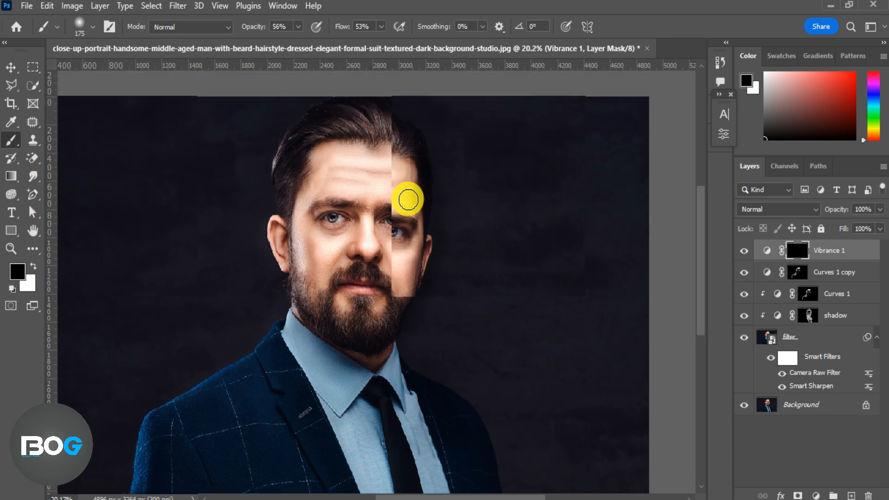
{"action": "scroll", "coordinate": [348, 243], "scroll_direction": "up", "scroll_amount": 3}
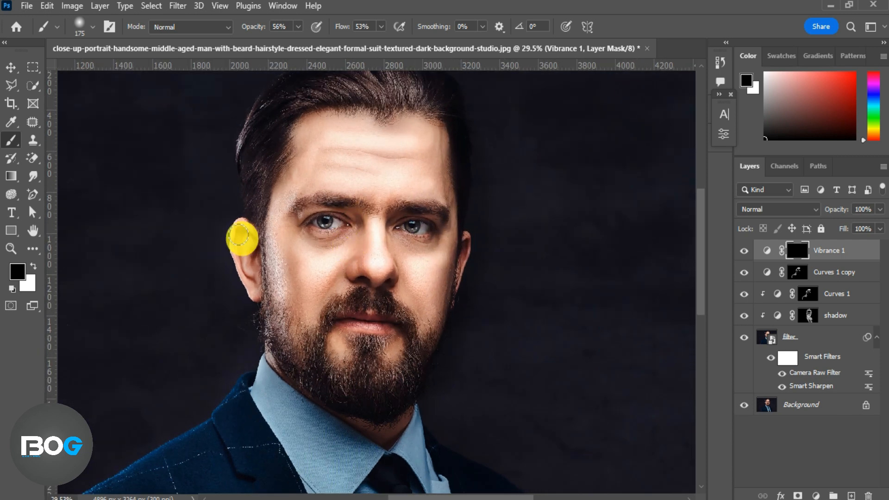
{"action": "left_click", "coordinate": [33, 265]}
{"action": "left_click_drag", "start_coordinate": [253, 27], "coordinate": [241, 37]}
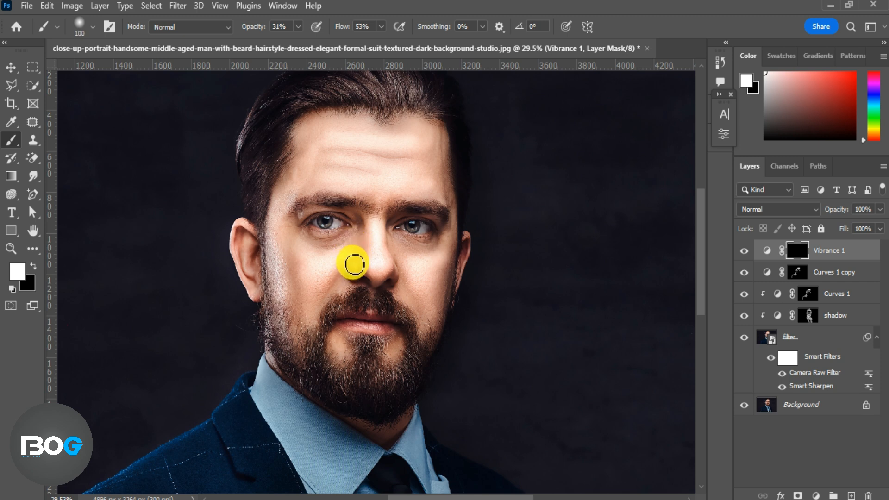
{"action": "mouse_move", "coordinate": [332, 299]}
{"action": "left_mouse_down"}
{"action": "mouse_move", "coordinate": [409, 304]}
{"action": "mouse_move", "coordinate": [377, 324]}
{"action": "mouse_move", "coordinate": [367, 314]}
{"action": "mouse_move", "coordinate": [408, 281]}
{"action": "left_mouse_up"}
{"action": "left_click_drag", "start_coordinate": [403, 235], "coordinate": [417, 240]}
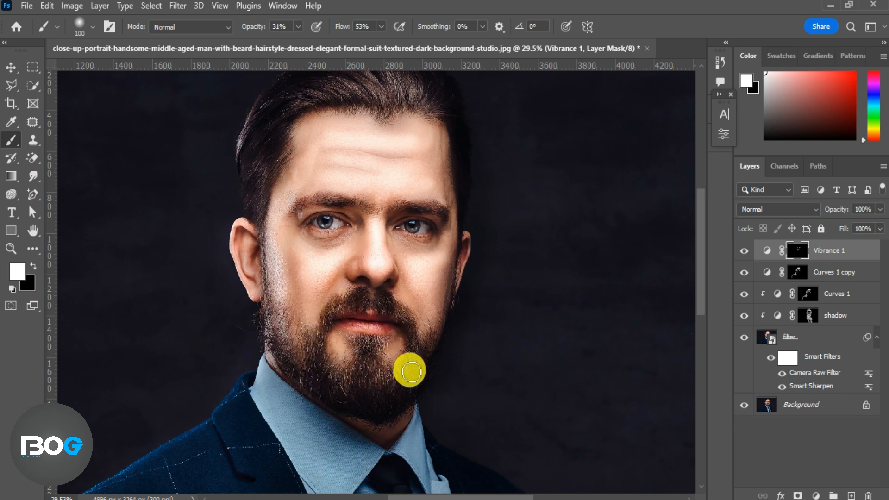
{"action": "scroll", "coordinate": [395, 109], "scroll_direction": "down", "scroll_amount": 3}
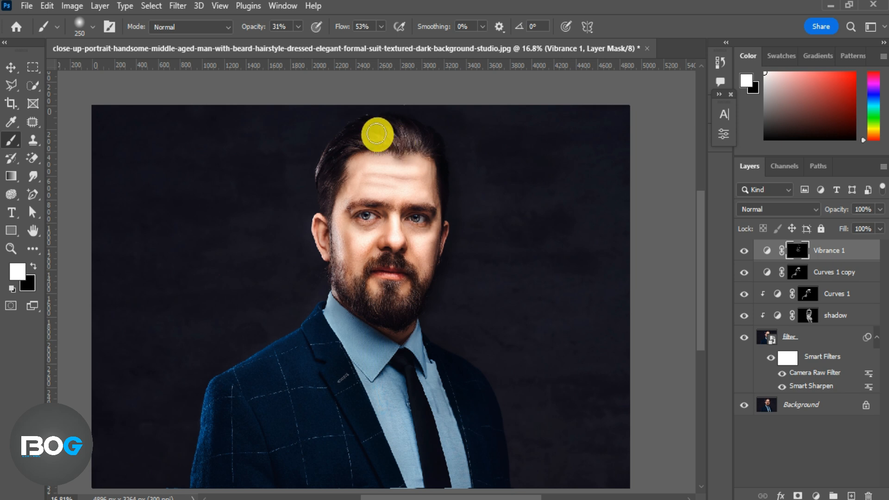
Step: Clip the Vibrance and Curves 1 copy layers to the layers below and toggle Vibrance to compare
{"action": "key", "text": "bracketright"}
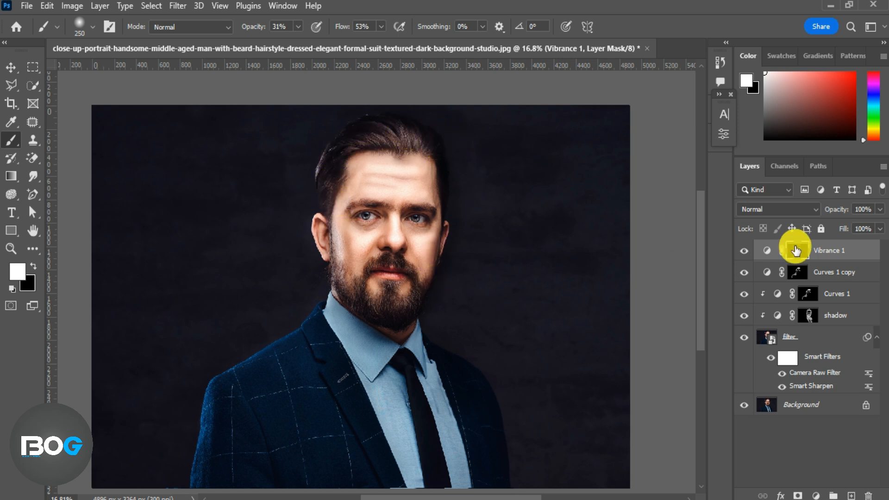
{"action": "left_click", "coordinate": [743, 251]}
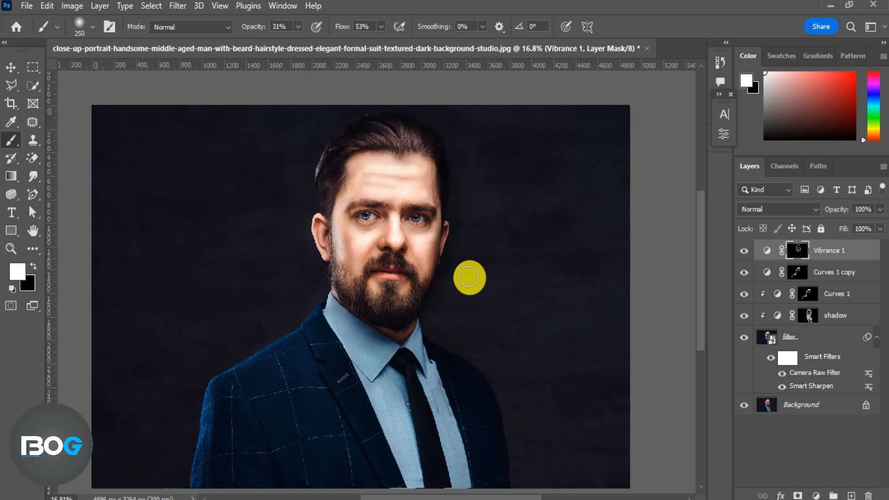
{"action": "scroll", "coordinate": [446, 271], "scroll_direction": "down", "scroll_amount": 1}
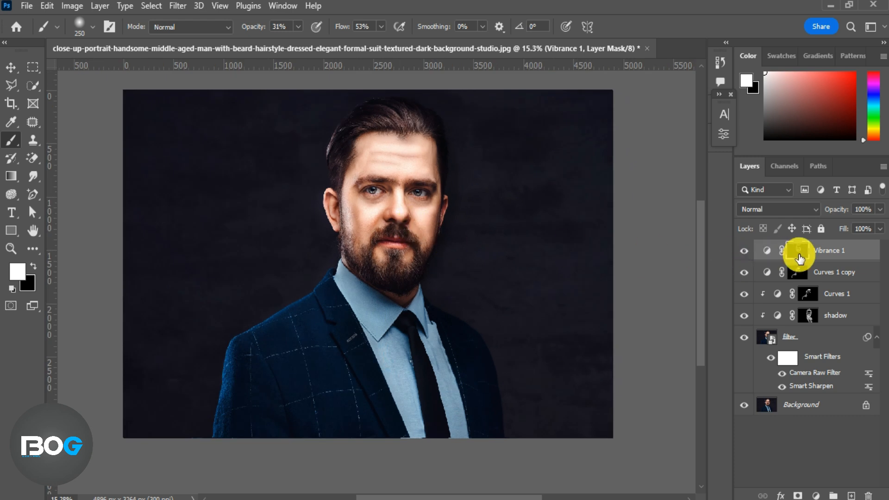
{"action": "left_click", "coordinate": [827, 259], "text": "alt"}
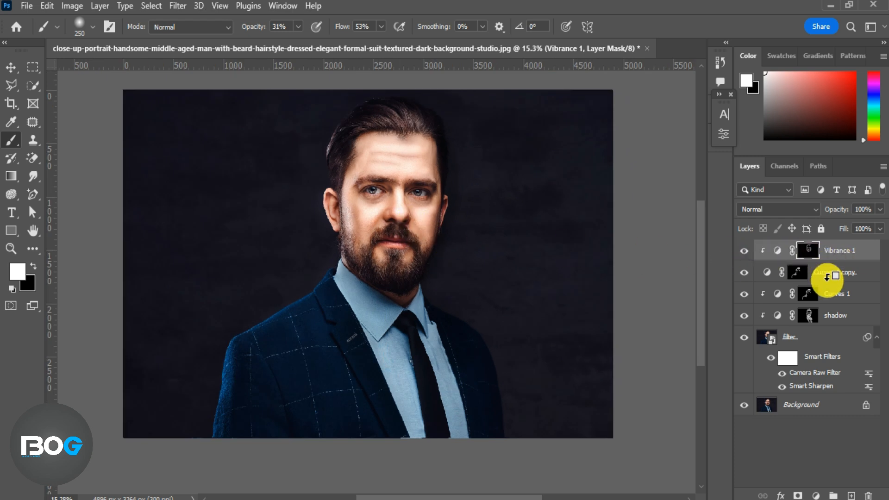
{"action": "left_click", "coordinate": [832, 280], "text": "alt"}
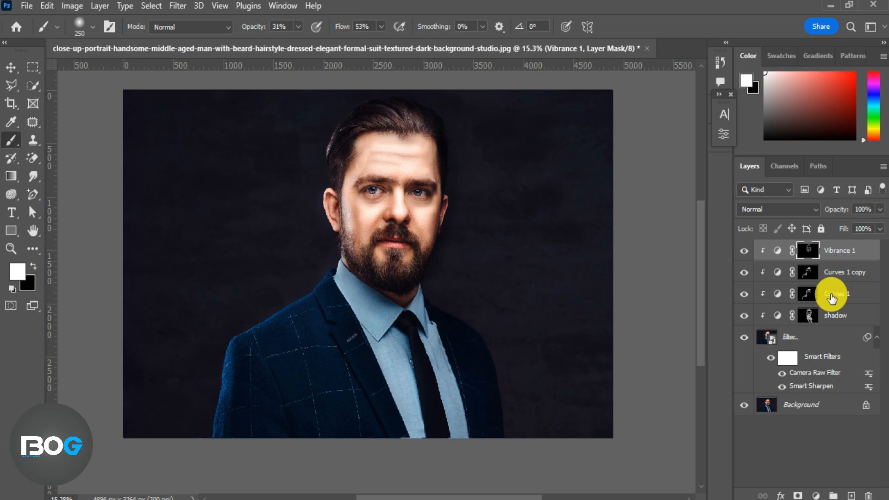
{"action": "left_click", "coordinate": [744, 250]}
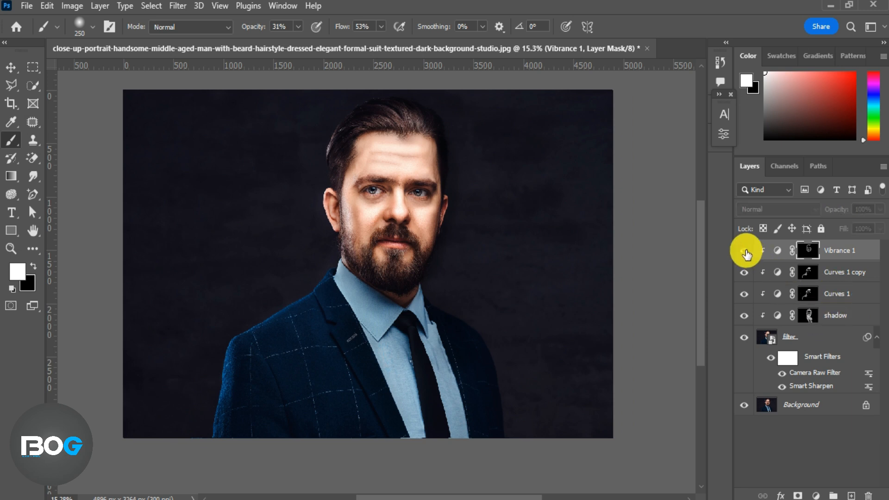
{"action": "left_click", "coordinate": [744, 251]}
Step: Add a Brightness/Contrast adjustment layer with brightness 6 and contrast 12
{"action": "left_click", "coordinate": [816, 495]}
{"action": "left_click", "coordinate": [813, 295]}
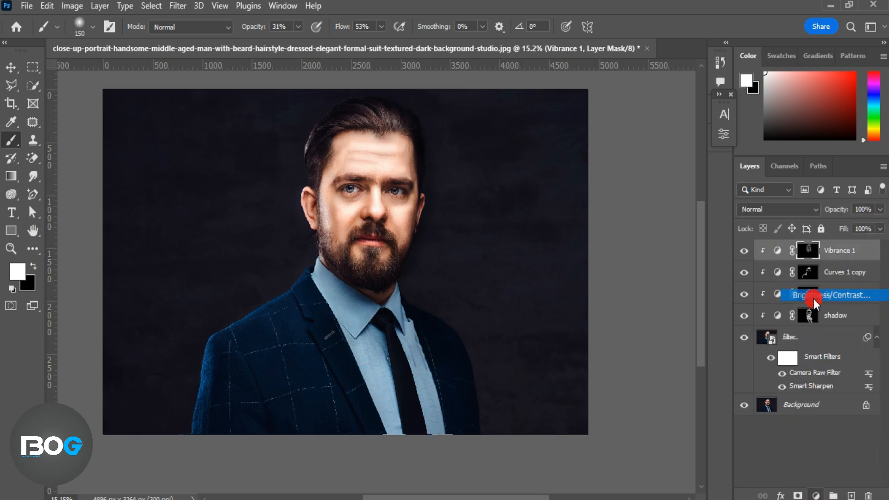
{"action": "left_click_drag", "start_coordinate": [633, 194], "coordinate": [632, 196]}
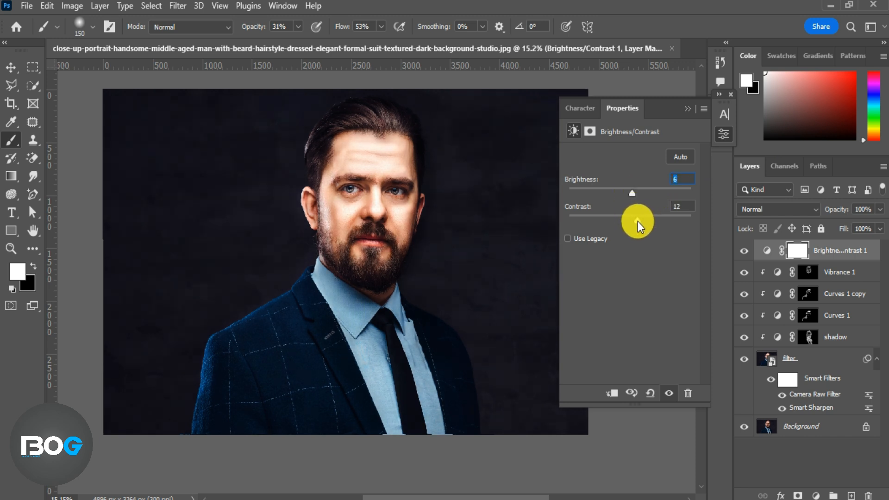
{"action": "left_click", "coordinate": [689, 116]}
Step: Set the Brightness/Contrast layer's blend mode to Color after toggling it to compare
{"action": "left_click", "coordinate": [745, 250]}
{"action": "left_click", "coordinate": [746, 251]}
{"action": "left_click", "coordinate": [814, 209]}
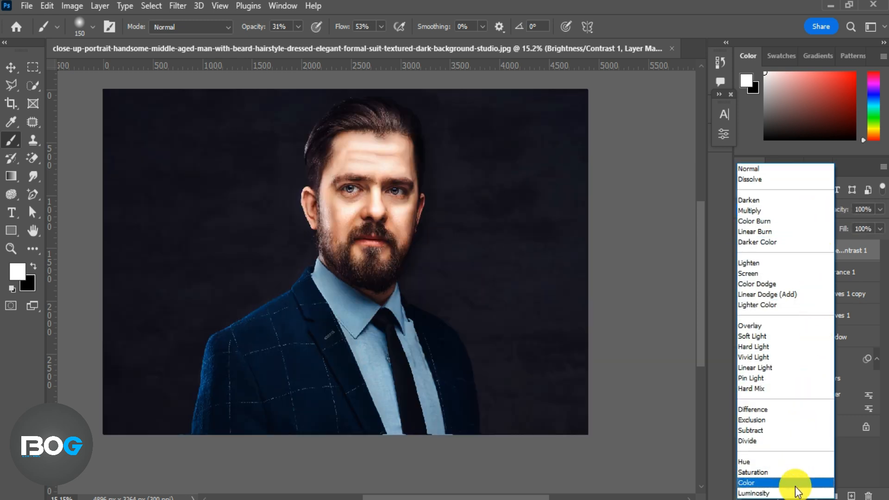
{"action": "left_click", "coordinate": [795, 484]}
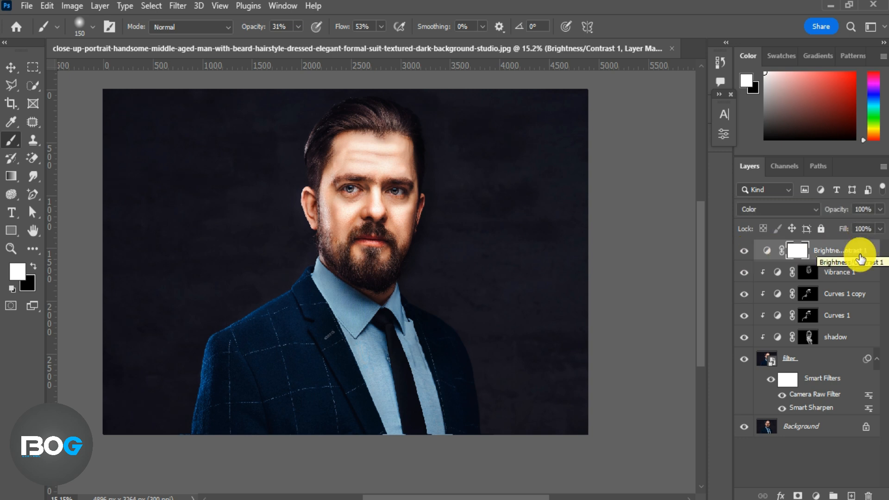
Step: Add a Curves adjustment layer and place a midtone point on its Red channel curve
{"action": "left_click", "coordinate": [818, 495]}
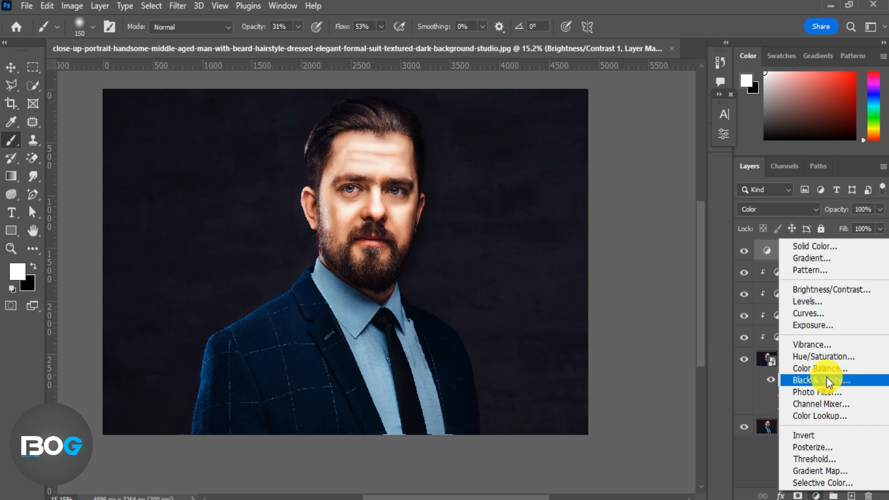
{"action": "left_click", "coordinate": [813, 312]}
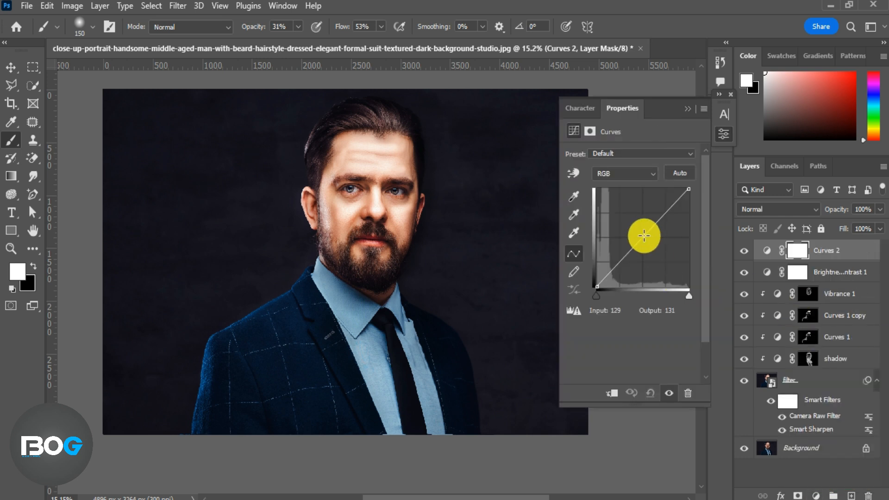
{"action": "left_click", "coordinate": [625, 173]}
{"action": "left_click", "coordinate": [643, 188]}
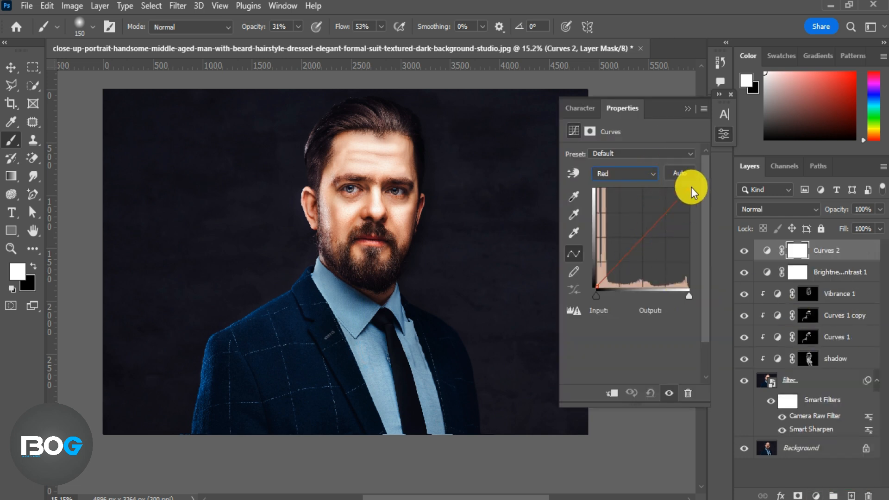
{"action": "left_click", "coordinate": [645, 233]}
Step: Review the Green and Blue channel curves of the new Curves layer and toggle it to compare
{"action": "left_click", "coordinate": [643, 199]}
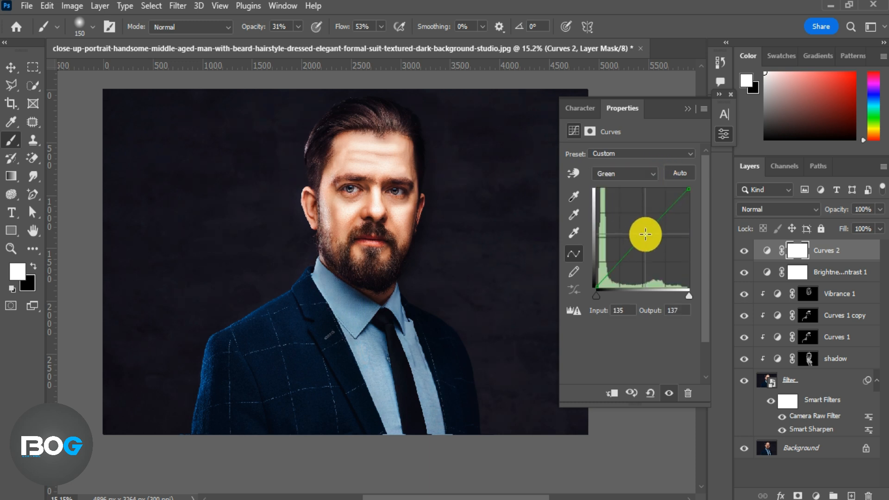
{"action": "left_click", "coordinate": [648, 174]}
{"action": "left_click", "coordinate": [643, 211]}
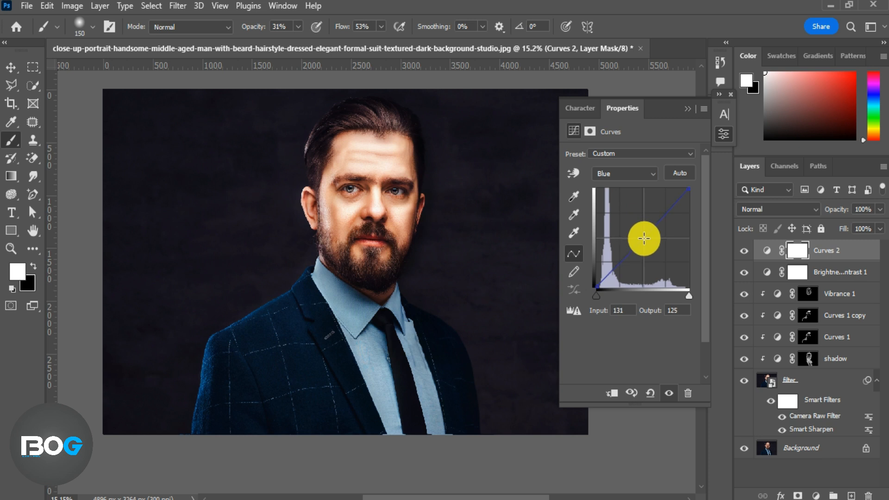
{"action": "left_click", "coordinate": [689, 111]}
{"action": "left_click", "coordinate": [743, 251]}
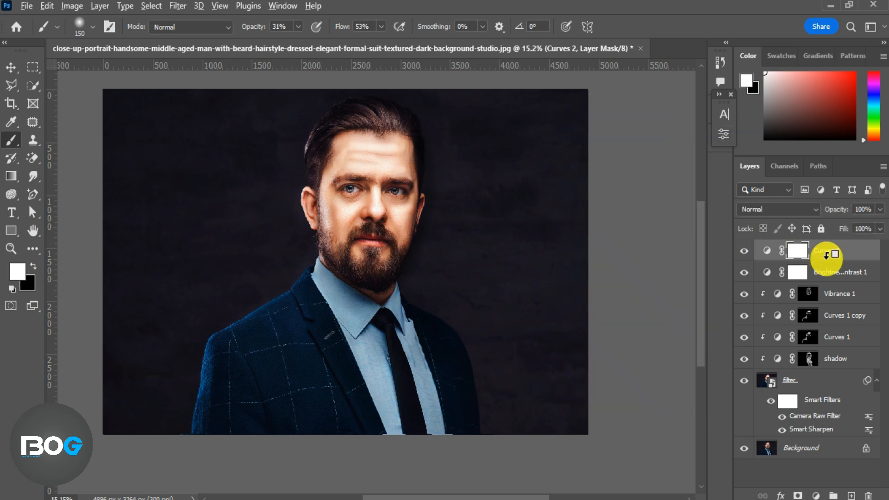
Step: Clip the Curves 2 layer to the layers below and toggle its visibility to compare
{"action": "left_click", "coordinate": [828, 262], "text": "alt"}
{"action": "left_click", "coordinate": [835, 283], "text": "alt"}
{"action": "left_click", "coordinate": [744, 251]}
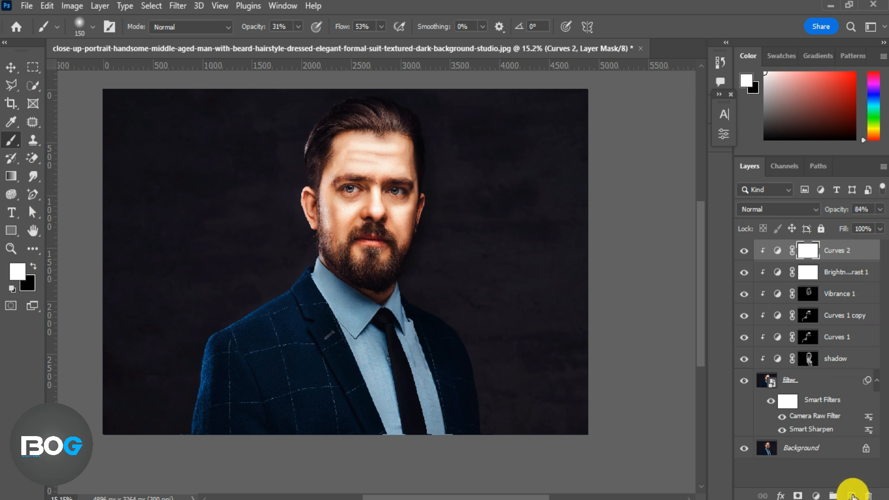
Step: On a new empty layer, draw a cream #fcefd2 gradient from the top-left corner toward the man's shoulder
{"action": "left_click", "coordinate": [852, 495]}
{"action": "key", "text": "d"}
{"action": "left_click", "coordinate": [10, 179]}
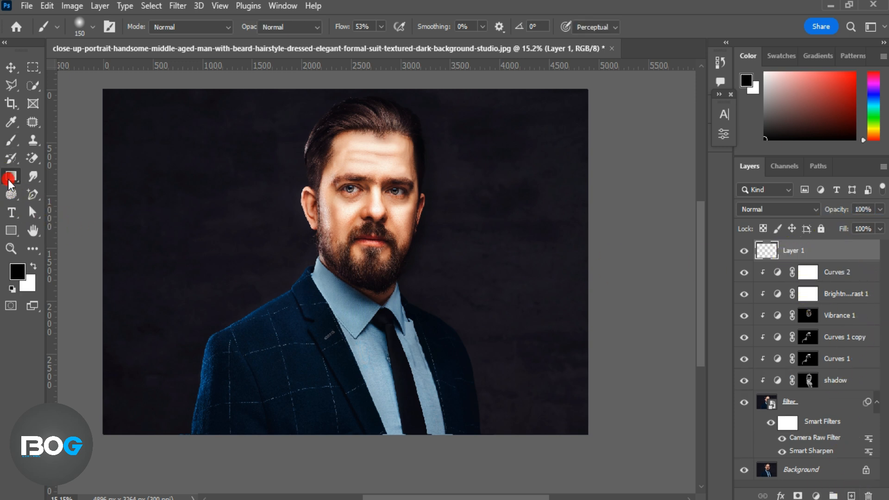
{"action": "left_click", "coordinate": [33, 266]}
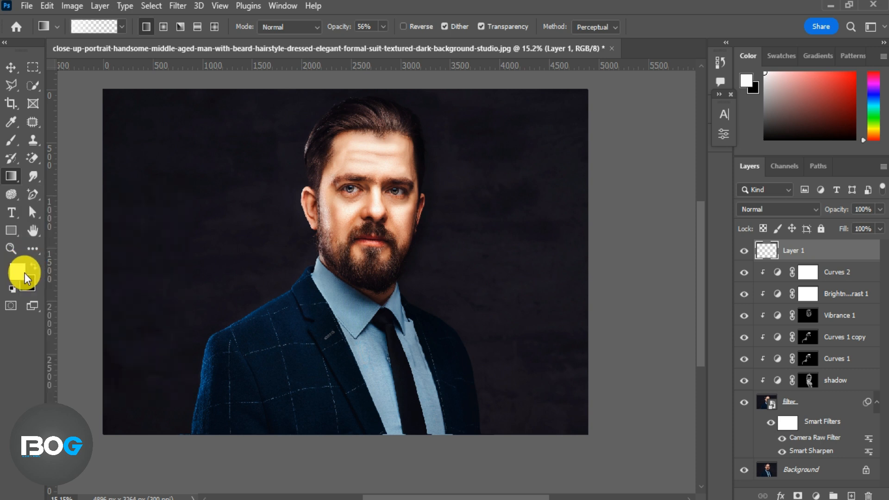
{"action": "left_click", "coordinate": [17, 271]}
{"action": "left_click", "coordinate": [559, 165]}
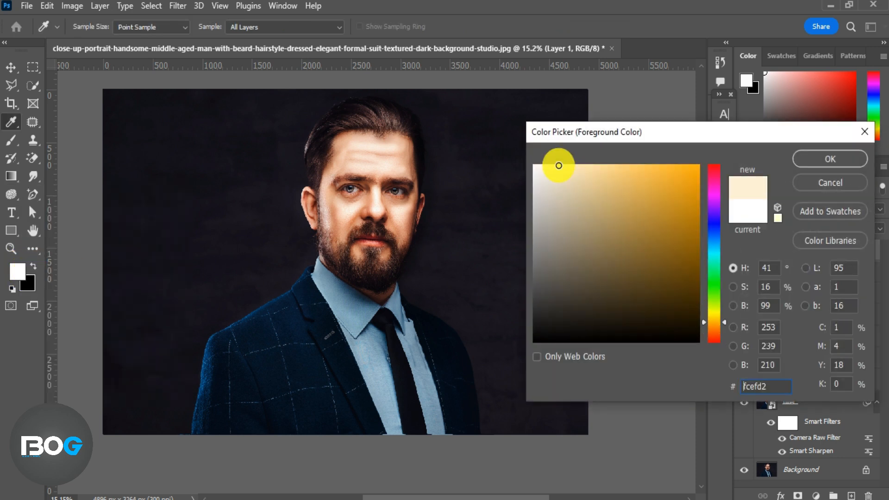
{"action": "left_click", "coordinate": [803, 157]}
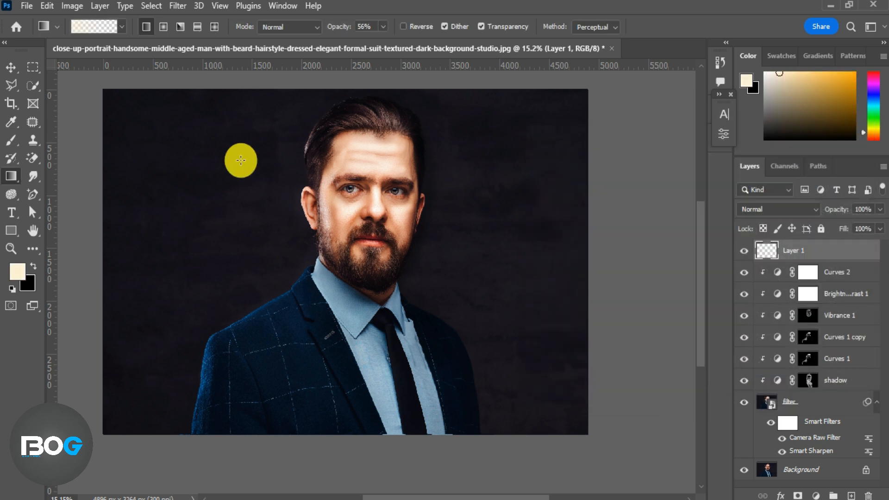
{"action": "left_click_drag", "start_coordinate": [91, 148], "coordinate": [246, 330]}
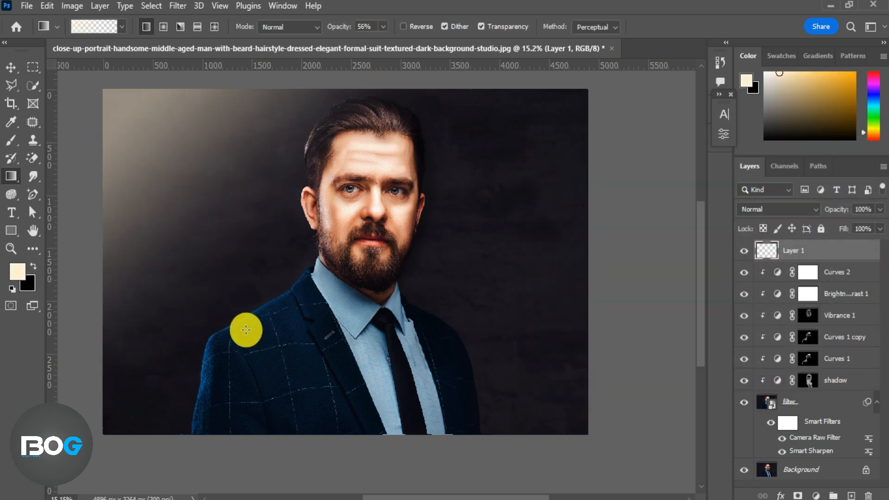
Step: Set the gradient layer's blend mode to Soft Light and add a black gradient from the bottom-right corner
{"action": "left_click", "coordinate": [813, 208]}
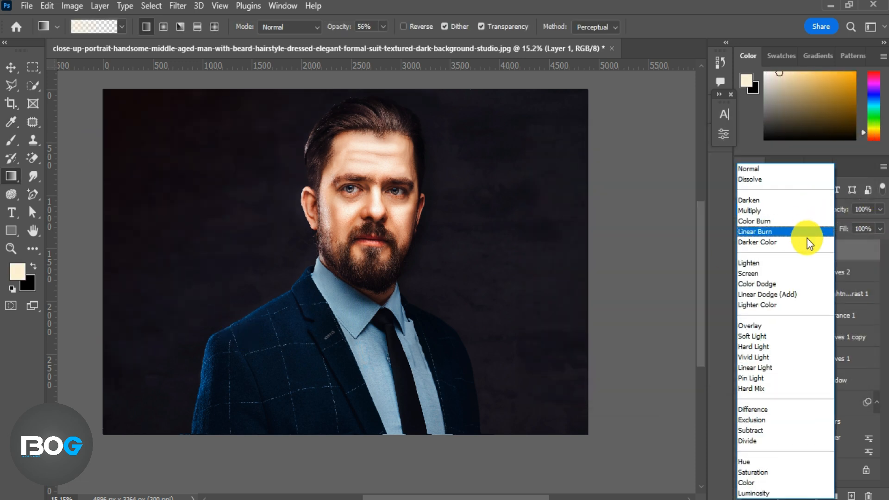
{"action": "left_click", "coordinate": [809, 338]}
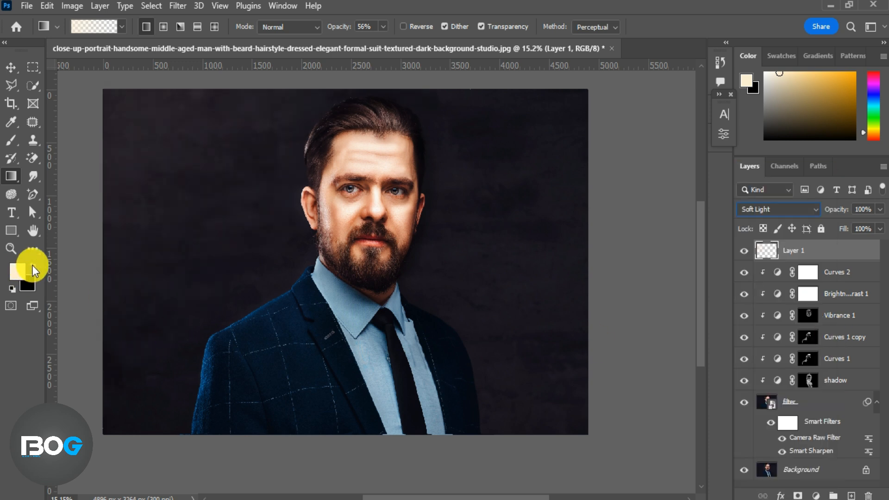
{"action": "left_click", "coordinate": [33, 267]}
{"action": "left_click_drag", "start_coordinate": [596, 444], "coordinate": [270, 257]}
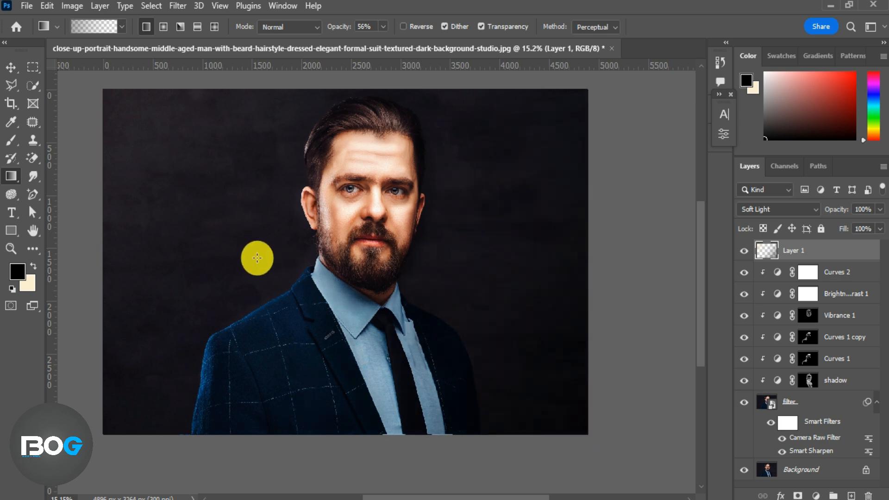
Step: Add two more cream gradients from the top-left corner on the same Soft Light layer
{"action": "left_click", "coordinate": [32, 267]}
{"action": "left_click_drag", "start_coordinate": [89, 83], "coordinate": [261, 231]}
{"action": "left_click_drag", "start_coordinate": [86, 88], "coordinate": [236, 229]}
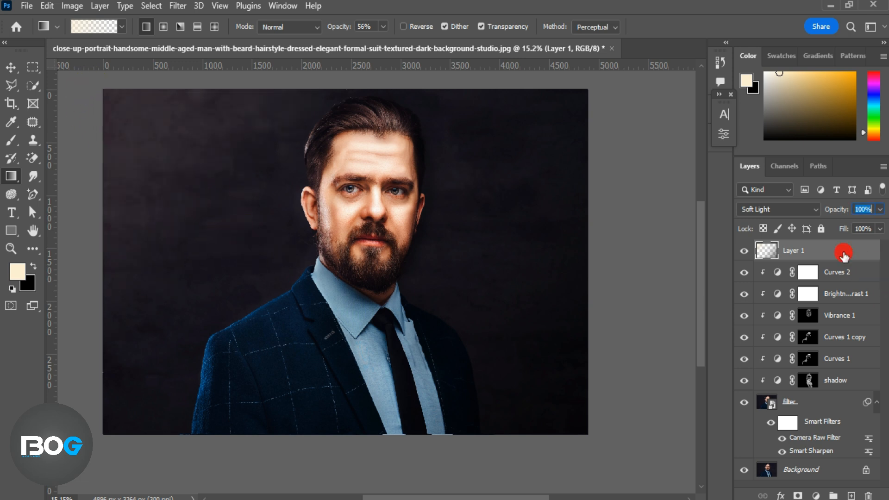
Step: Add a Curves adjustment layer, moving the white point inward and placing a point at input 42, output 51
{"action": "left_click", "coordinate": [803, 495]}
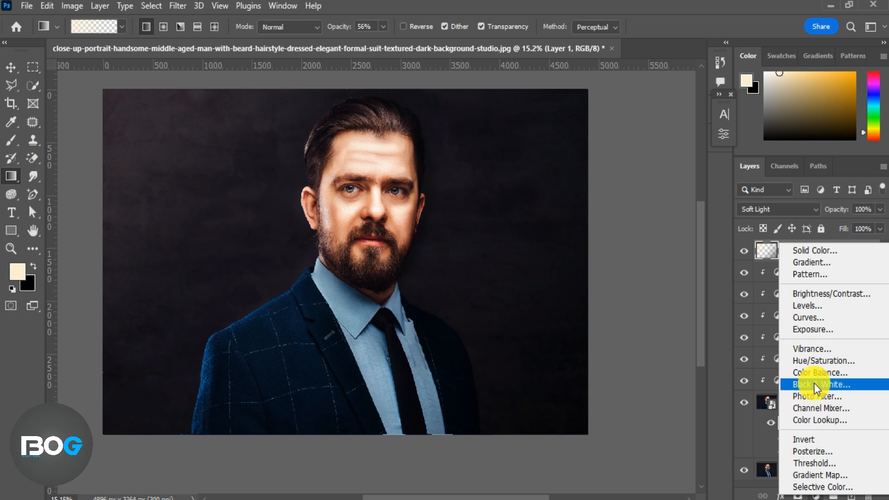
{"action": "left_click", "coordinate": [809, 319]}
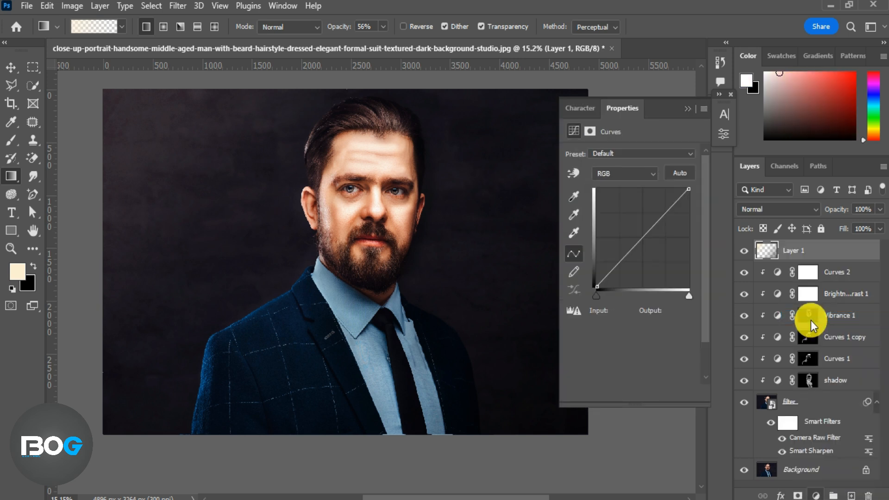
{"action": "left_click_drag", "start_coordinate": [687, 189], "coordinate": [663, 189]}
{"action": "left_click_drag", "start_coordinate": [615, 261], "coordinate": [611, 268]}
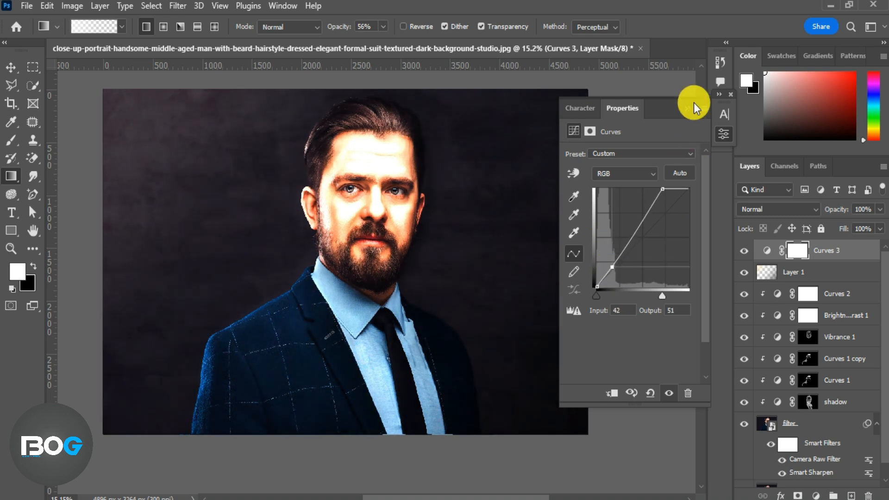
{"action": "left_click", "coordinate": [688, 108]}
Step: Move the new Curves layer below the gradient layer, clip it, and invert its mask to black
{"action": "left_click_drag", "start_coordinate": [803, 258], "coordinate": [863, 284]}
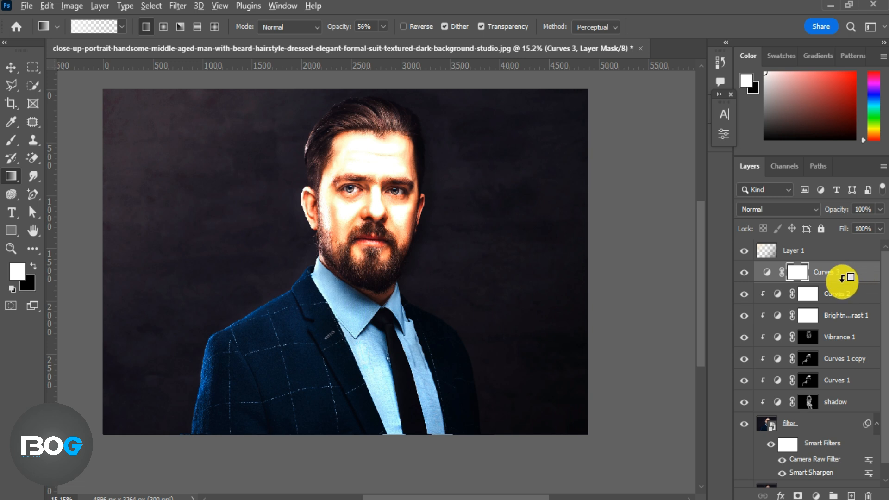
{"action": "left_click", "coordinate": [841, 281], "text": "alt"}
{"action": "key", "text": "ctrl+i"}
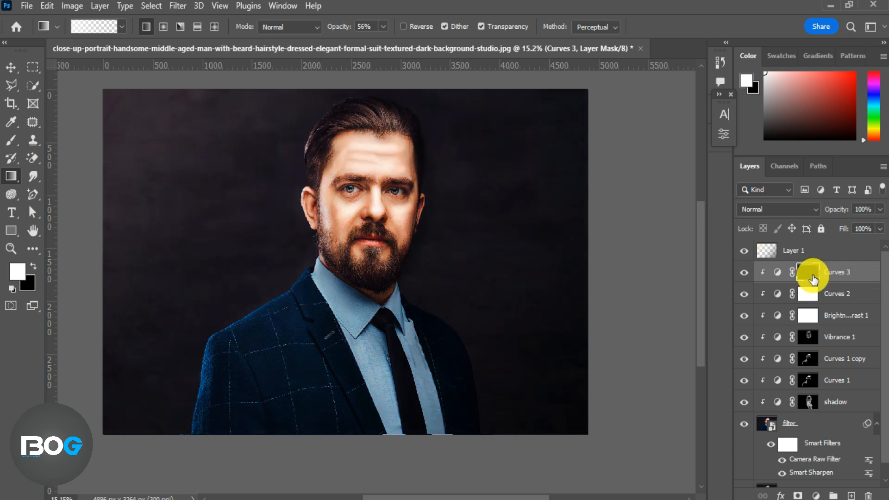
Step: Brush the Curves 3 mask over the hair edge and left shoulder, set its opacity to 88%, and compare
{"action": "left_click", "coordinate": [11, 140]}
{"action": "mouse_move", "coordinate": [322, 149]}
{"action": "left_mouse_down"}
{"action": "mouse_move", "coordinate": [311, 213]}
{"action": "mouse_move", "coordinate": [292, 208]}
{"action": "left_mouse_up"}
{"action": "mouse_move", "coordinate": [203, 351]}
{"action": "left_mouse_down"}
{"action": "mouse_move", "coordinate": [250, 336]}
{"action": "mouse_move", "coordinate": [296, 353]}
{"action": "mouse_move", "coordinate": [304, 337]}
{"action": "left_mouse_up"}
{"action": "left_click_drag", "start_coordinate": [839, 208], "coordinate": [832, 208]}
{"action": "left_click", "coordinate": [743, 272]}
{"action": "left_click", "coordinate": [743, 272]}
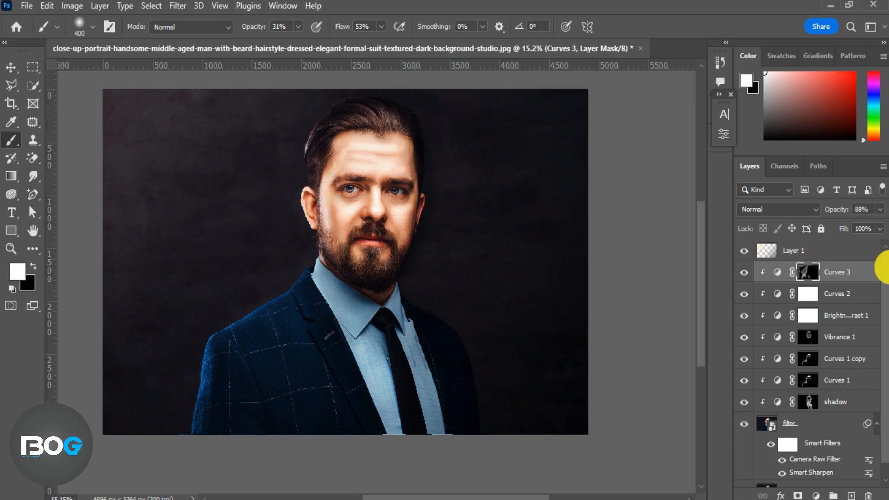
Step: Add a clipped Hue/Saturation layer and set the Blues range to hue +16 and saturation +19
{"action": "left_click", "coordinate": [815, 495]}
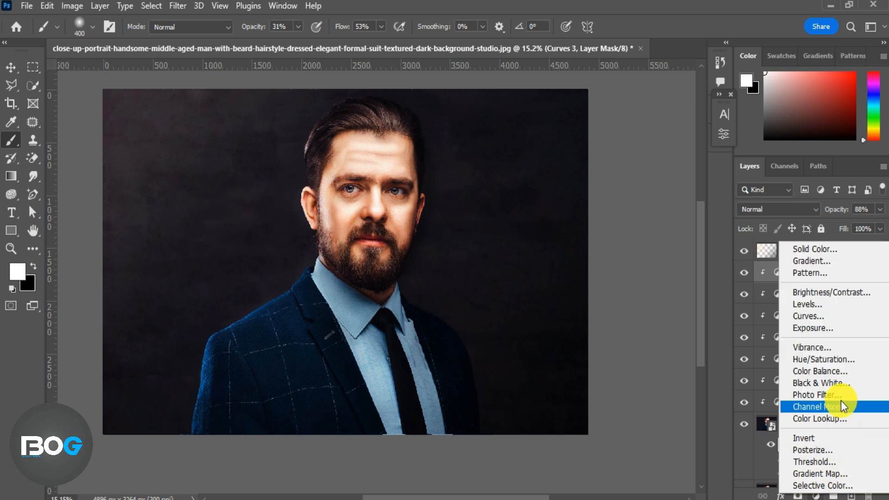
{"action": "left_click", "coordinate": [836, 357]}
{"action": "left_click", "coordinate": [646, 174]}
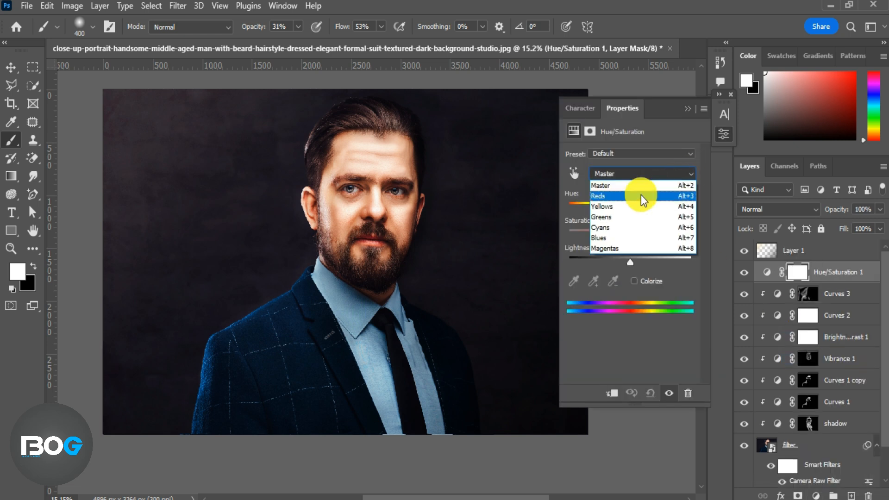
{"action": "left_click", "coordinate": [622, 235]}
{"action": "left_click", "coordinate": [613, 394]}
{"action": "mouse_move", "coordinate": [630, 235]}
{"action": "left_mouse_down"}
{"action": "mouse_move", "coordinate": [633, 210]}
{"action": "mouse_move", "coordinate": [641, 235]}
{"action": "mouse_move", "coordinate": [659, 235]}
{"action": "mouse_move", "coordinate": [640, 234]}
{"action": "left_mouse_up"}
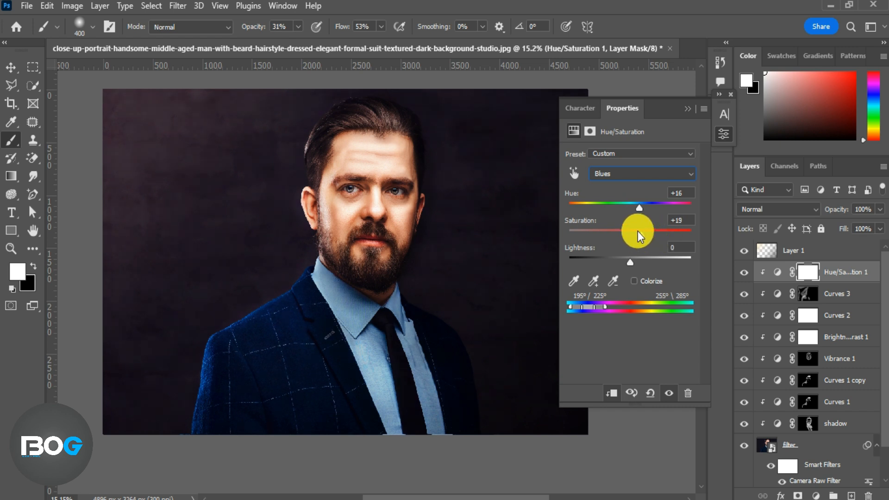
{"action": "left_click", "coordinate": [687, 108]}
Step: Set the Hue/Saturation layer's blend mode to Color and invert its mask to black
{"action": "left_click", "coordinate": [816, 209]}
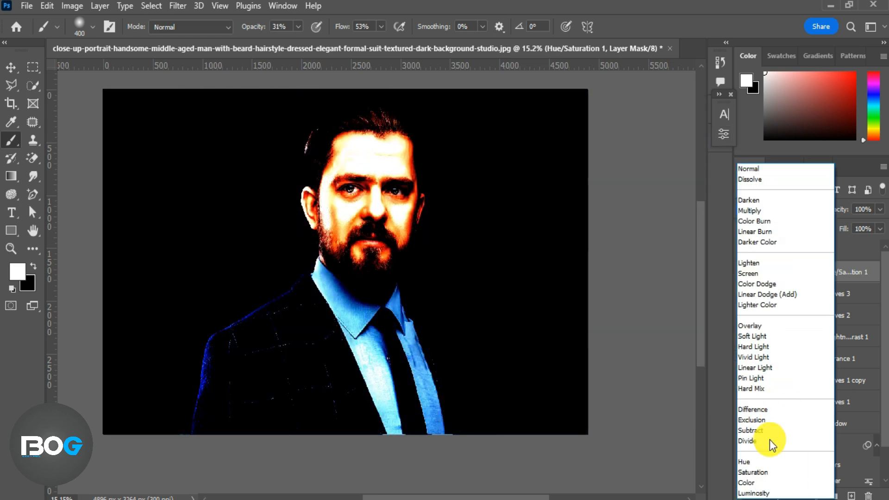
{"action": "left_click", "coordinate": [747, 483]}
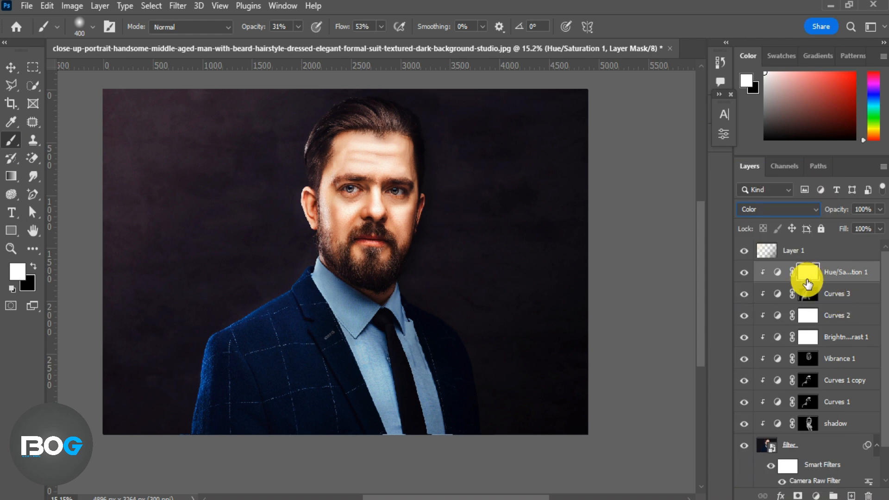
{"action": "left_click_drag", "start_coordinate": [806, 279], "coordinate": [807, 283]}
{"action": "key", "text": "ctrl+i"}
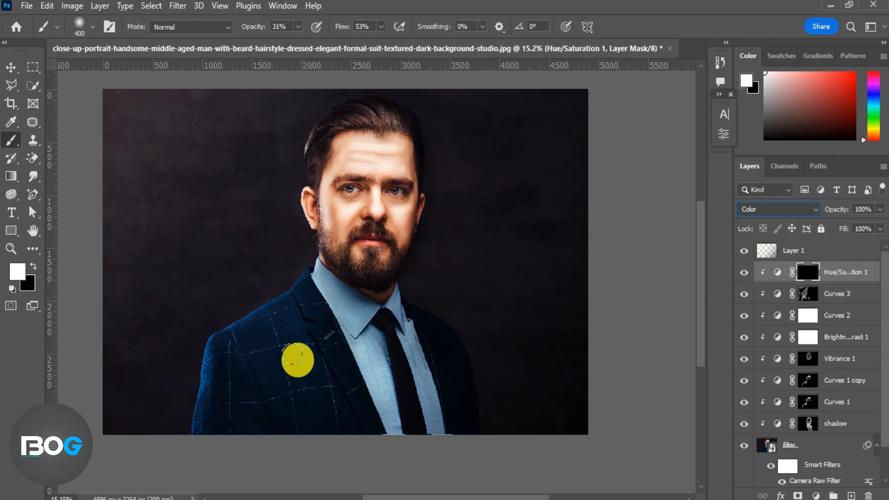
Step: Paint the Hue/Saturation mask over the suit and set the layer's opacity to 71%
{"action": "mouse_move", "coordinate": [292, 334]}
{"action": "left_mouse_down"}
{"action": "mouse_move", "coordinate": [299, 296]}
{"action": "mouse_move", "coordinate": [264, 368]}
{"action": "mouse_move", "coordinate": [250, 327]}
{"action": "mouse_move", "coordinate": [221, 406]}
{"action": "mouse_move", "coordinate": [300, 307]}
{"action": "mouse_move", "coordinate": [451, 369]}
{"action": "mouse_move", "coordinate": [301, 278]}
{"action": "mouse_move", "coordinate": [365, 334]}
{"action": "mouse_move", "coordinate": [304, 396]}
{"action": "left_mouse_up"}
{"action": "left_click_drag", "start_coordinate": [837, 211], "coordinate": [823, 234]}
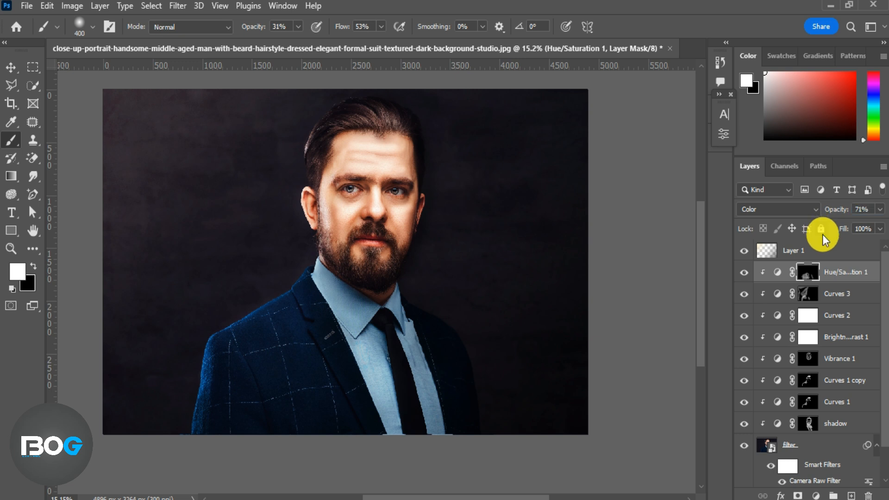
Step: Add a Brightness/Contrast layer with brightness 70 and contrast 44, then invert its mask to black
{"action": "left_click", "coordinate": [815, 495]}
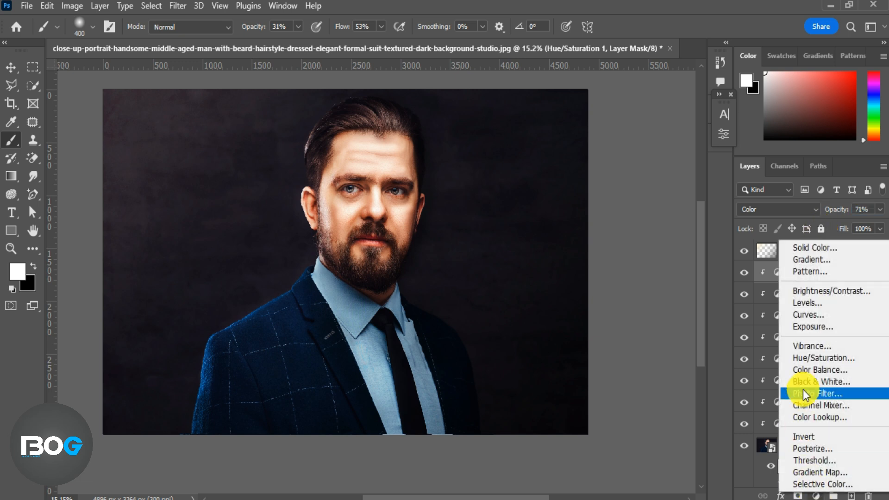
{"action": "left_click", "coordinate": [820, 291]}
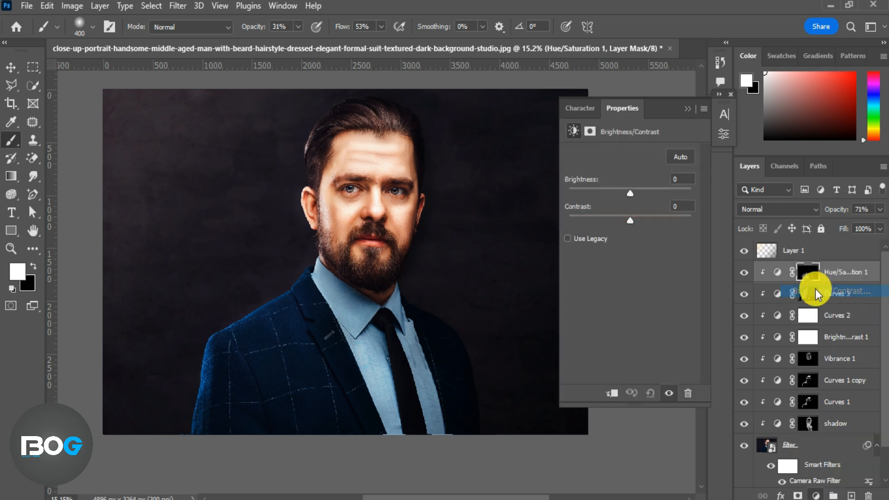
{"action": "left_click_drag", "start_coordinate": [633, 193], "coordinate": [669, 195]}
{"action": "left_click_drag", "start_coordinate": [632, 221], "coordinate": [662, 196]}
{"action": "left_click_drag", "start_coordinate": [654, 220], "coordinate": [658, 218]}
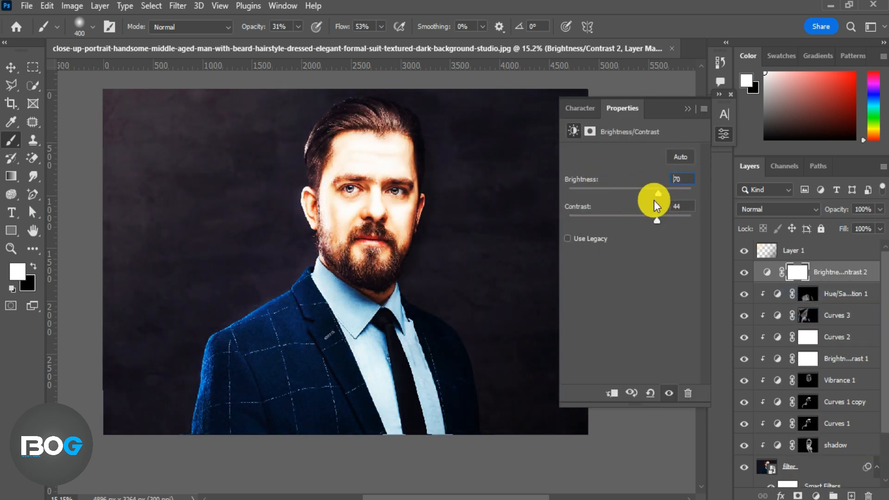
{"action": "left_click", "coordinate": [688, 109]}
{"action": "key", "text": "ctrl+i"}
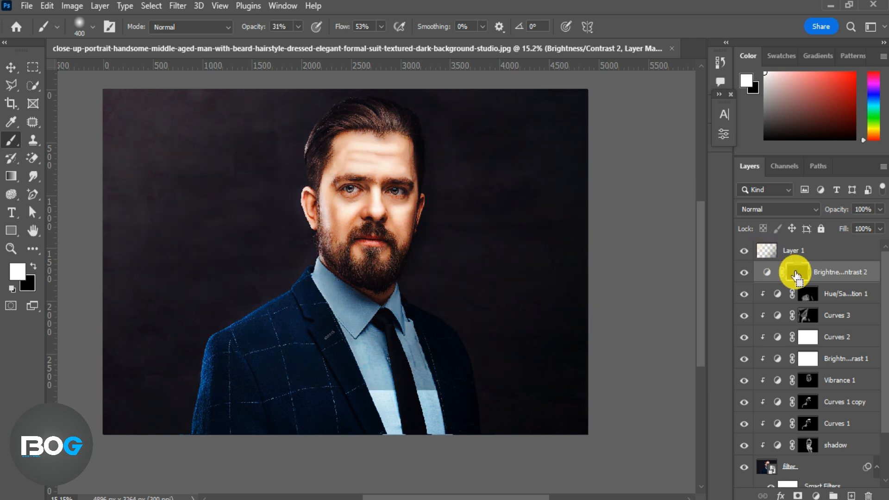
Step: Zoom in on the face and paint the Brightness/Contrast mask over both eyes with a smaller brush
{"action": "scroll", "coordinate": [356, 147], "scroll_direction": "up", "scroll_amount": 8}
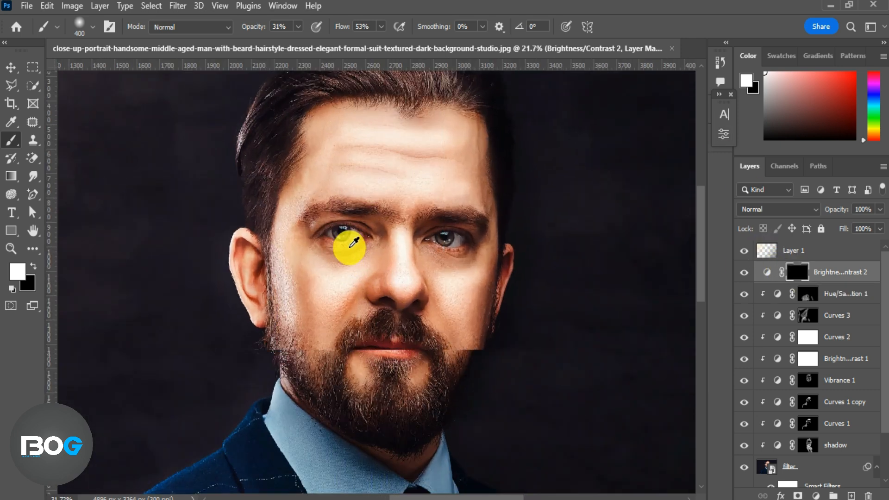
{"action": "scroll", "coordinate": [337, 238], "scroll_direction": "up", "scroll_amount": 8}
{"action": "key", "text": "bracketleft"}
{"action": "key", "text": "bracketleft"}
{"action": "key", "text": "bracketleft"}
{"action": "key", "text": "bracketleft"}
{"action": "key", "text": "bracketleft"}
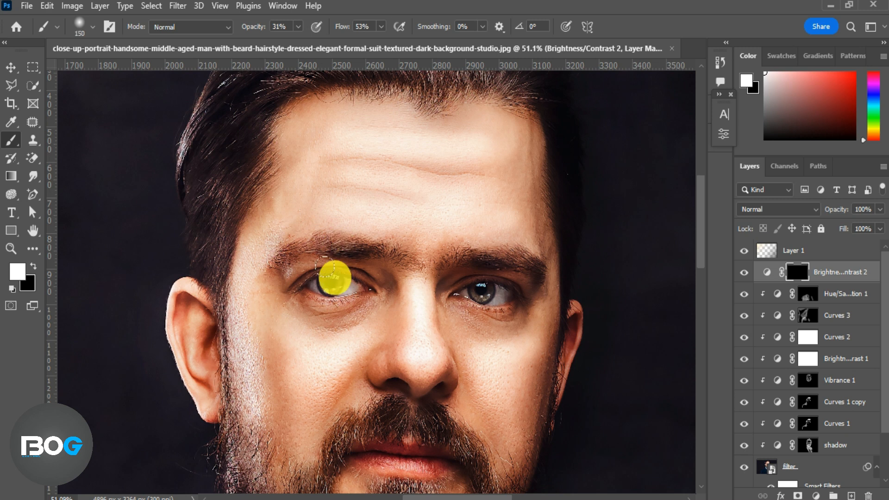
{"action": "mouse_move", "coordinate": [329, 282]}
{"action": "left_mouse_down"}
{"action": "mouse_move", "coordinate": [356, 287]}
{"action": "mouse_move", "coordinate": [310, 287]}
{"action": "left_mouse_up"}
{"action": "left_click_drag", "start_coordinate": [502, 300], "coordinate": [467, 307]}
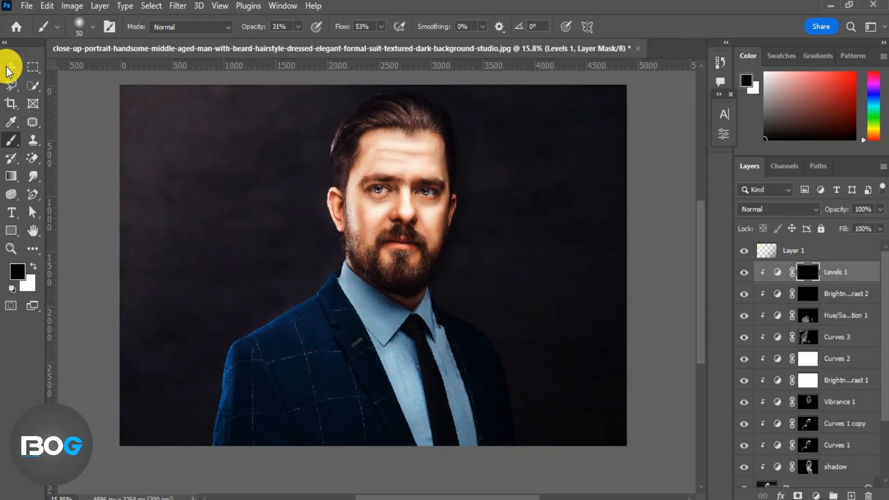
Step: Stamp all visible layers into a new top layer and convert it to a smart object
{"action": "left_click", "coordinate": [10, 68]}
{"action": "left_click", "coordinate": [812, 252]}
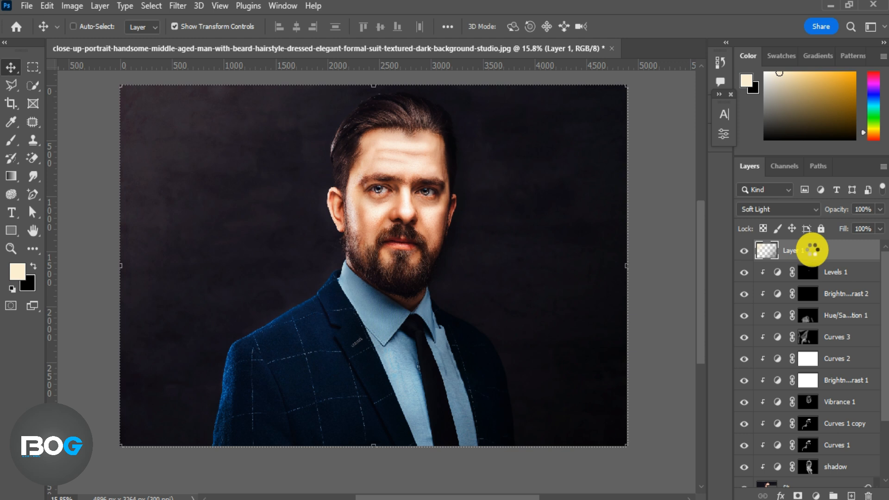
{"action": "key", "text": "ctrl+shift+alt+n"}
{"action": "right_click", "coordinate": [812, 253]}
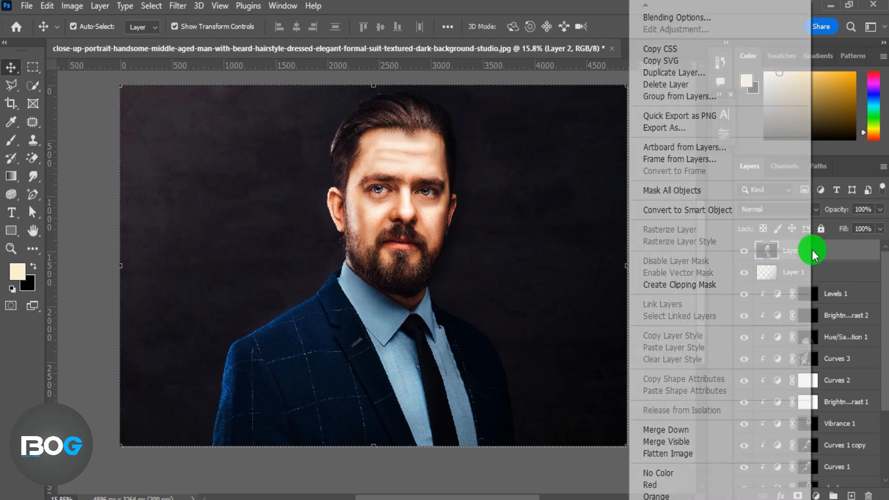
{"action": "left_click", "coordinate": [715, 211]}
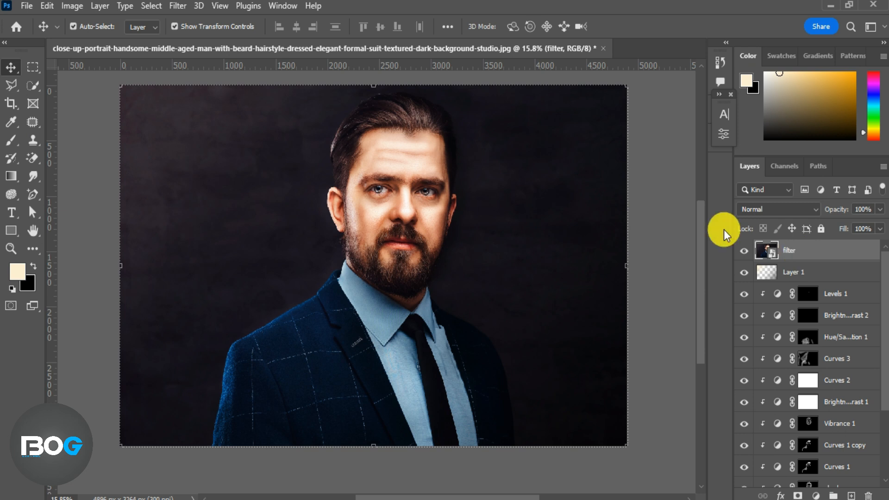
Step: Apply a Camera Raw Filter to the stamped layer with Clarity and Vibrance at +17, then toggle the filter to compare
{"action": "left_click", "coordinate": [177, 6]}
{"action": "left_click", "coordinate": [213, 107]}
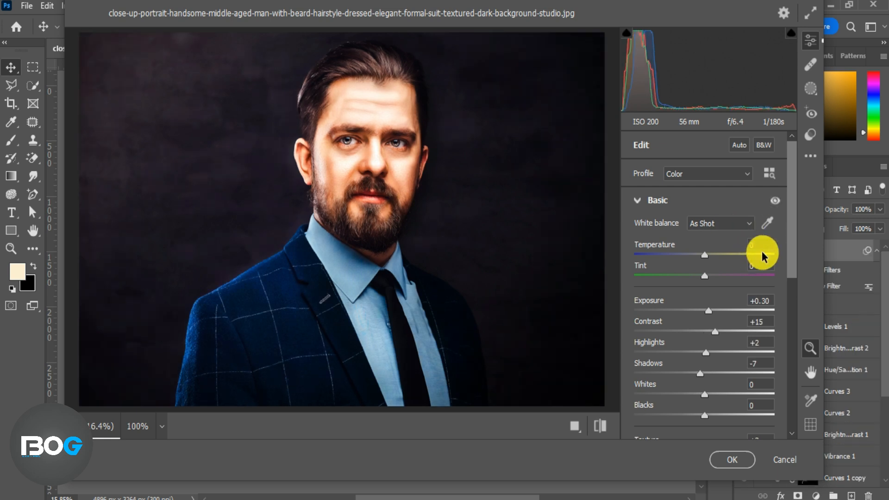
{"action": "scroll", "coordinate": [789, 237], "scroll_direction": "down", "scroll_amount": 3}
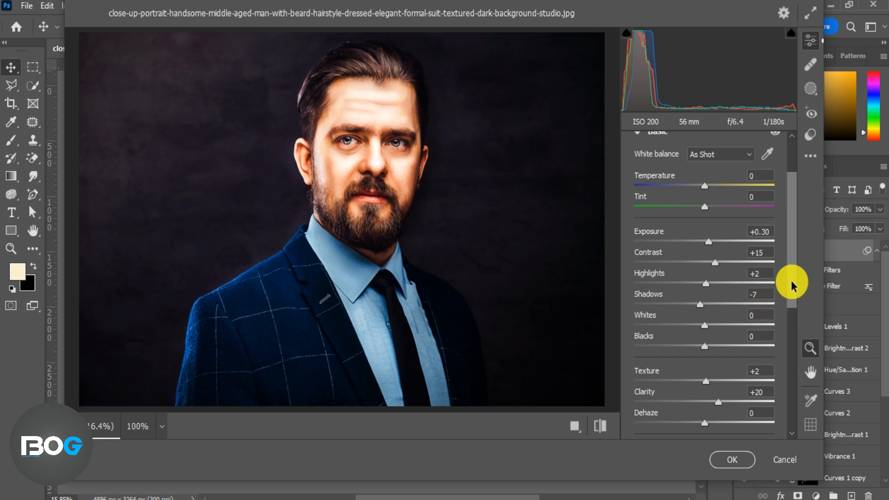
{"action": "scroll", "coordinate": [791, 281], "scroll_direction": "down", "scroll_amount": 4}
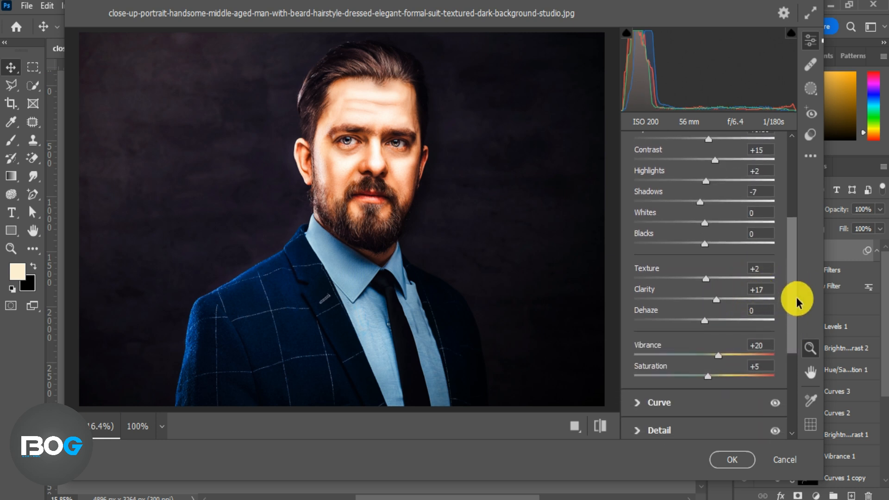
{"action": "scroll", "coordinate": [793, 311], "scroll_direction": "down", "scroll_amount": 2}
{"action": "left_click_drag", "start_coordinate": [718, 299], "coordinate": [714, 299]}
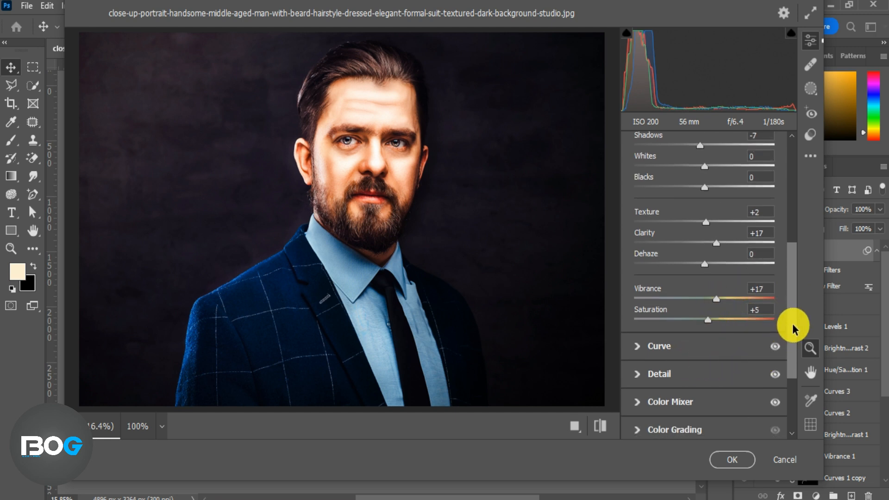
{"action": "scroll", "coordinate": [793, 323], "scroll_direction": "down", "scroll_amount": 4}
{"action": "left_click", "coordinate": [605, 425]}
{"action": "left_click", "coordinate": [605, 425]}
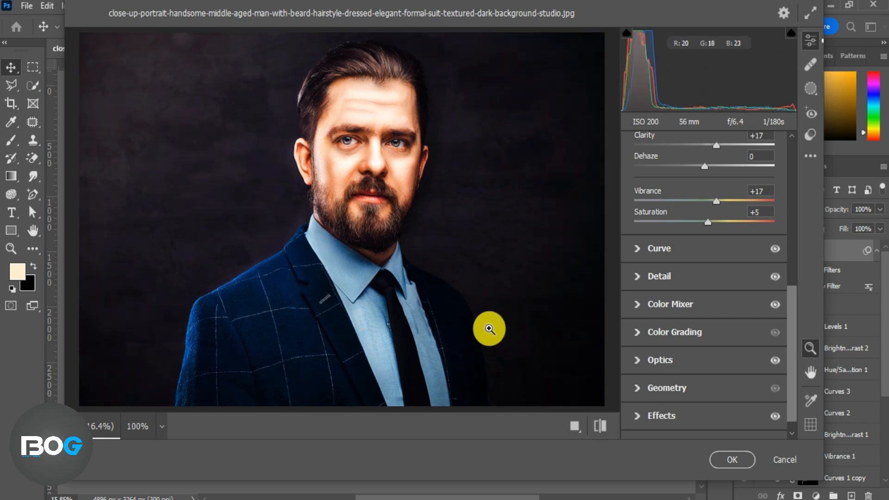
{"action": "left_click", "coordinate": [732, 458]}
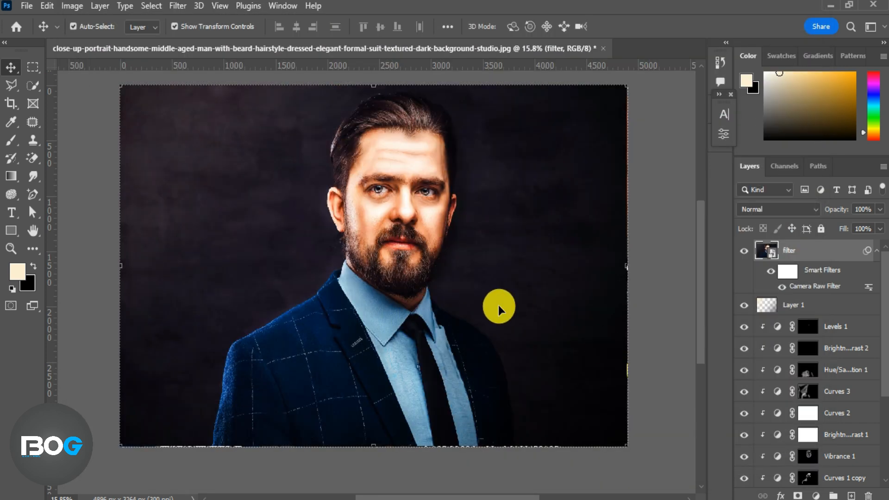
{"action": "left_click", "coordinate": [771, 271]}
{"action": "left_click", "coordinate": [770, 271]}
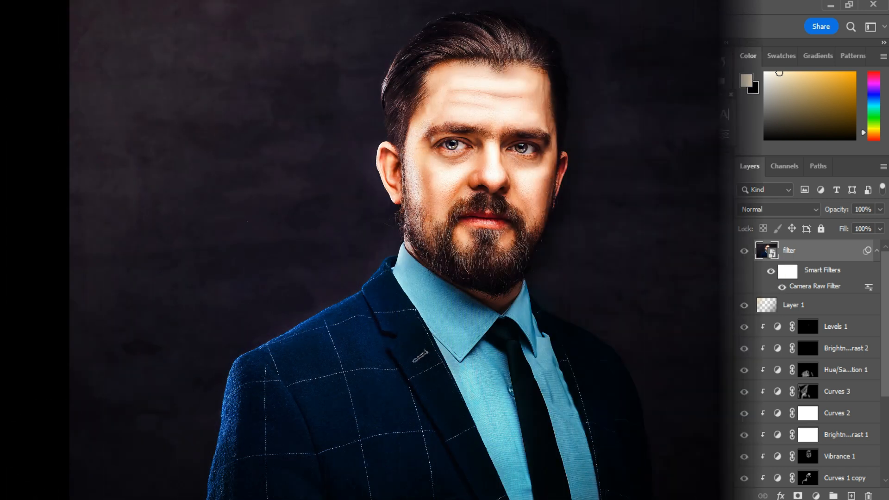